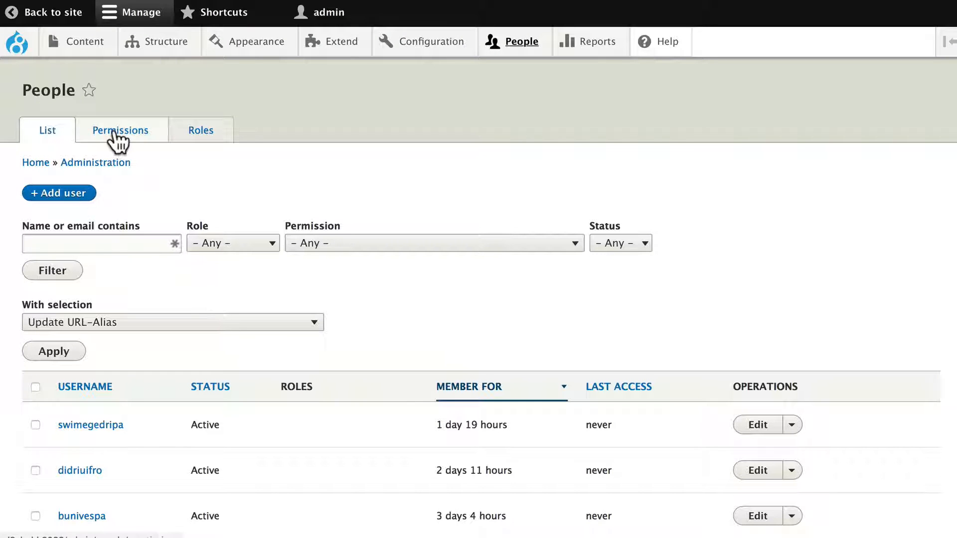
Add a new user role named Editor and save it.
click(203, 128)
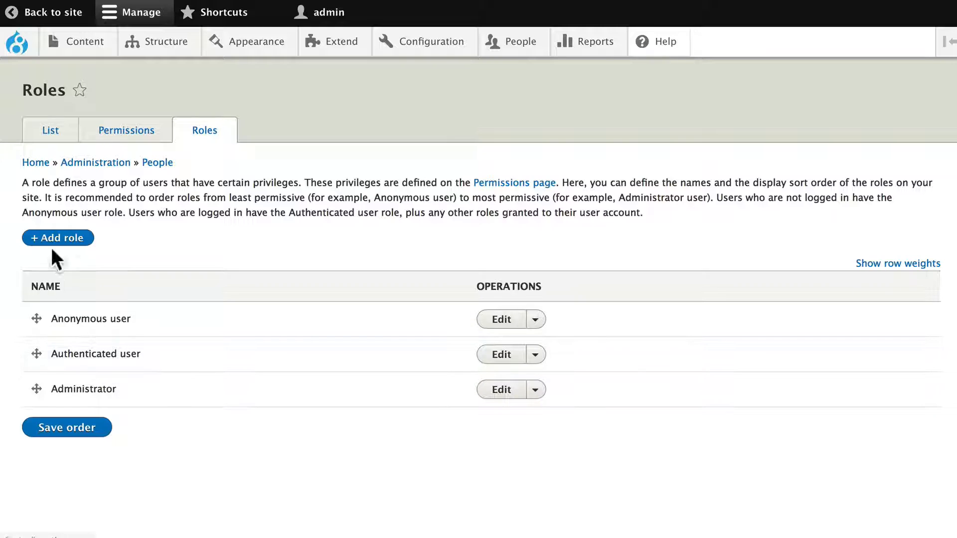
click(59, 232)
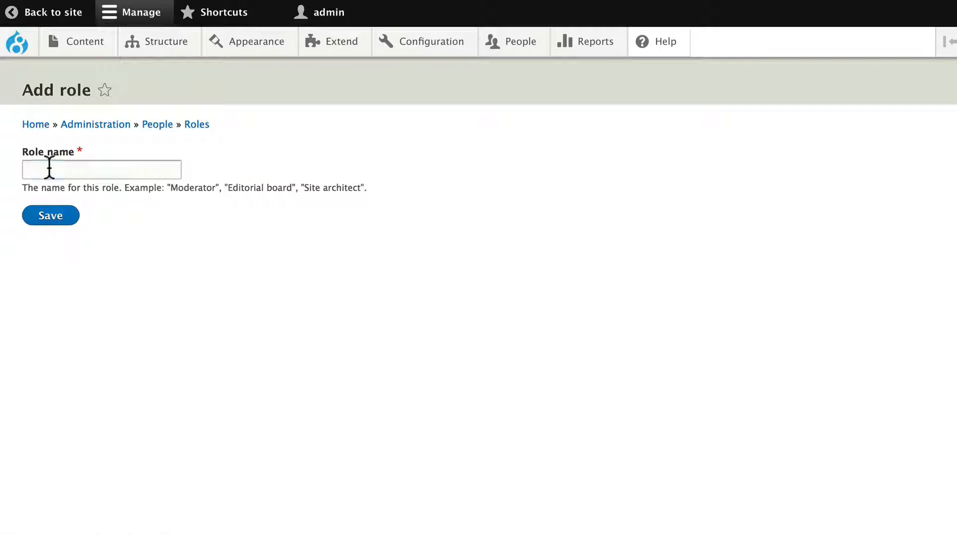
click(50, 169)
text(Editor)
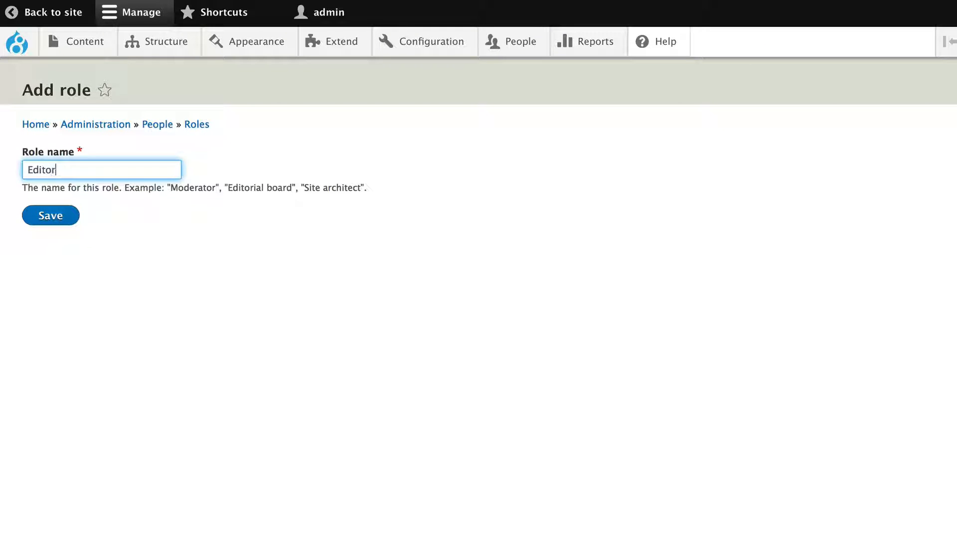
click(50, 216)
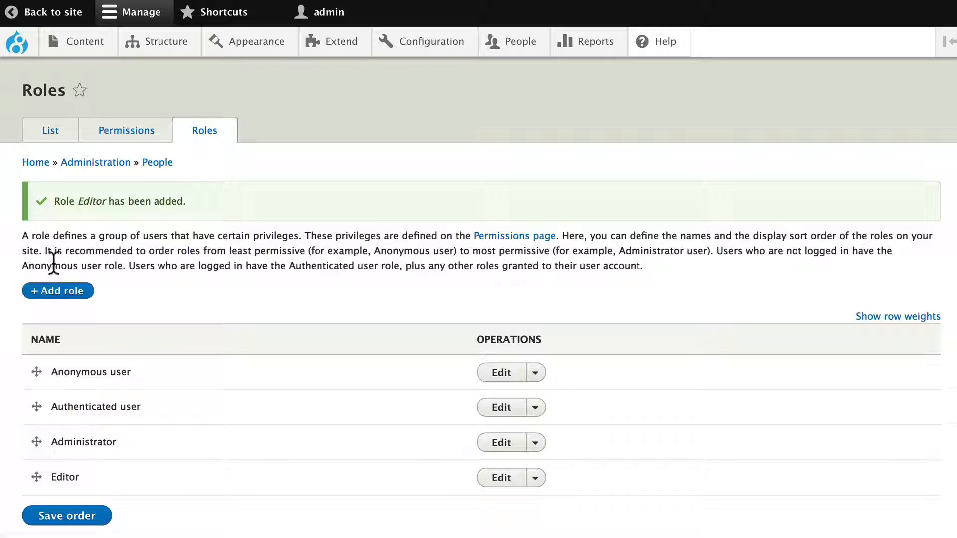
Reorder the roles so that Editor sits directly above Administrator, and save the order.
drag(32, 481, 21, 441)
scroll(21, 441, down, 2)
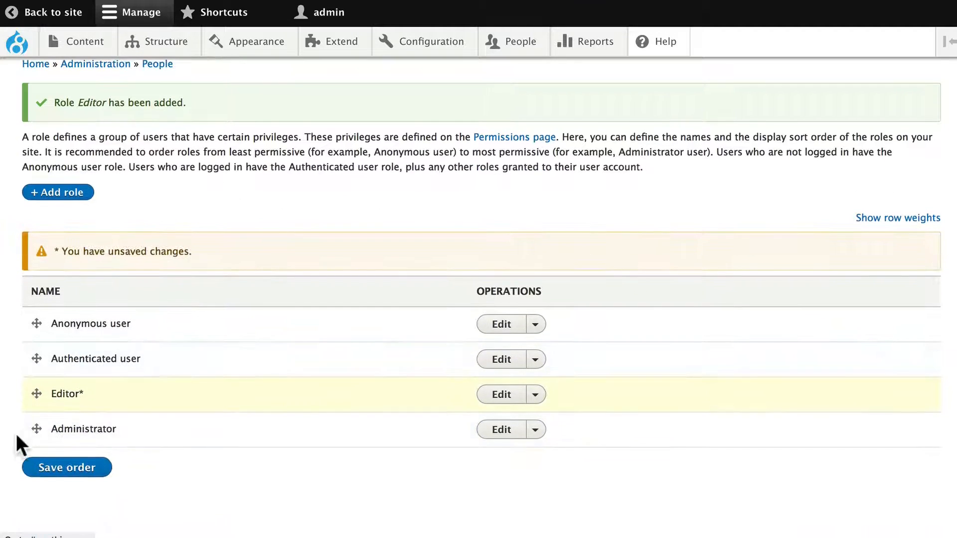
click(67, 467)
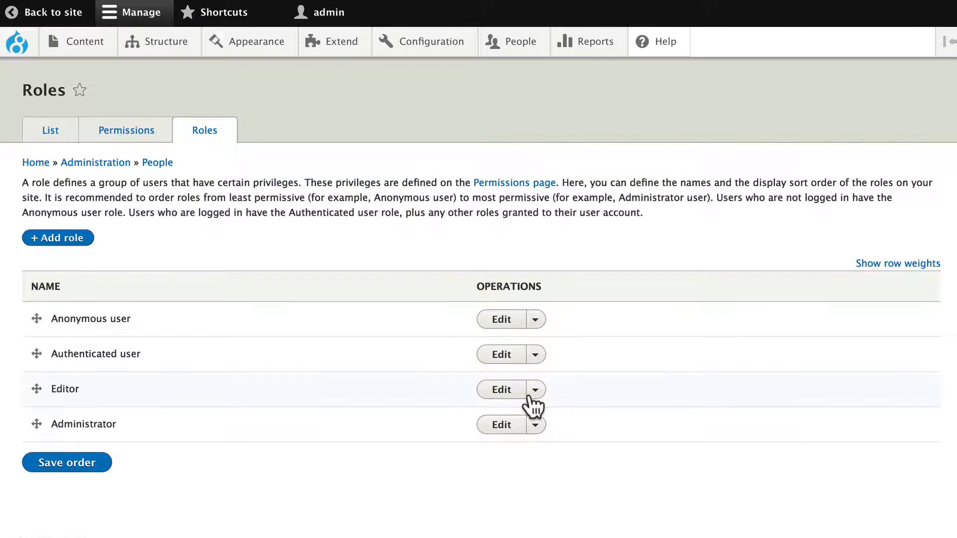
In the Editor role's permissions, allow administering comments and comment settings, editing own comments, posting comments, skipping comment approval and viewing comments.
click(533, 394)
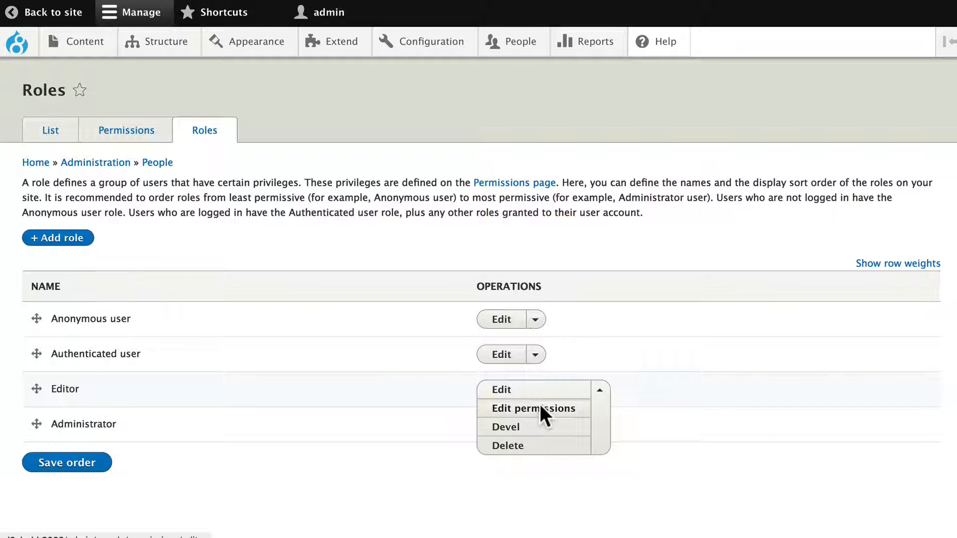
click(540, 408)
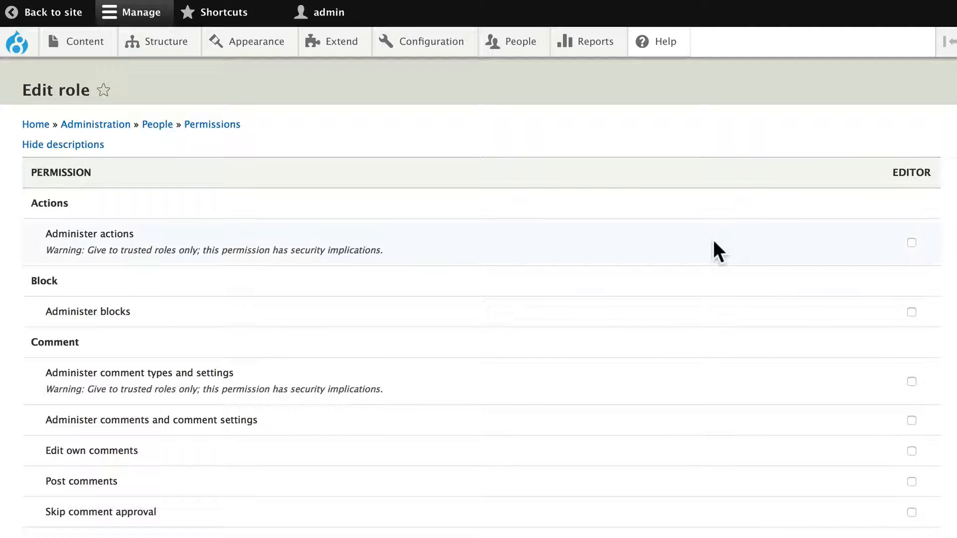
scroll(713, 241, down, 5)
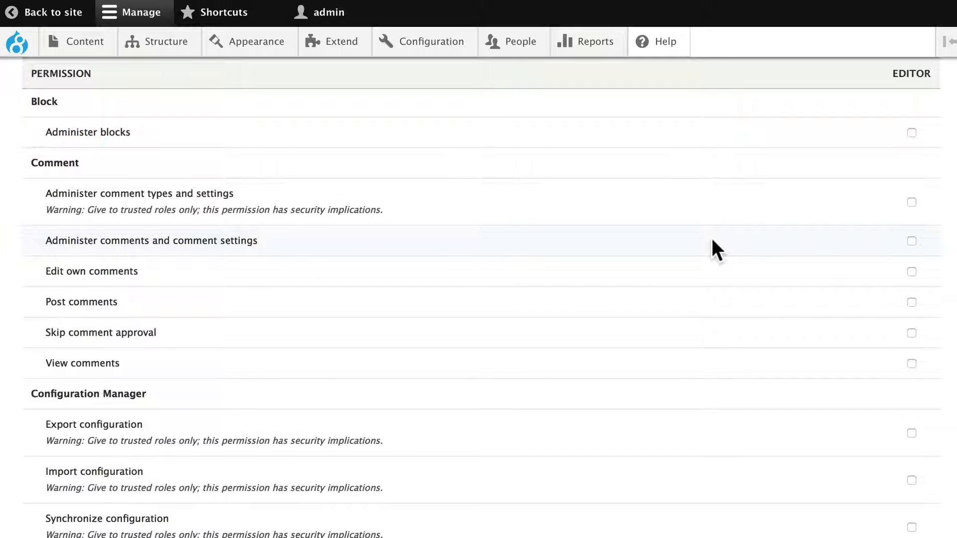
click(912, 241)
click(911, 300)
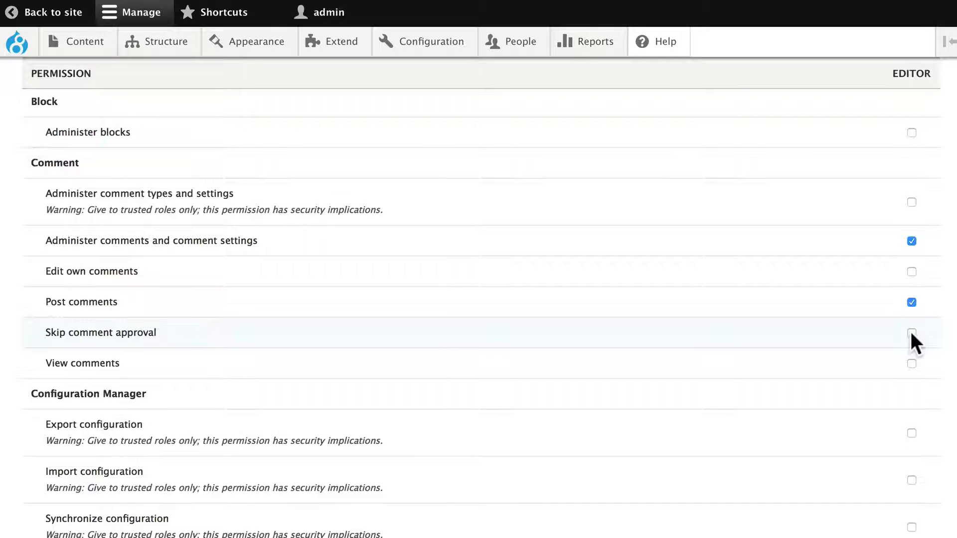
click(911, 332)
click(911, 363)
click(911, 271)
Grant the Editor role the Administer content permission in the Node section.
scroll(712, 329, down, 3)
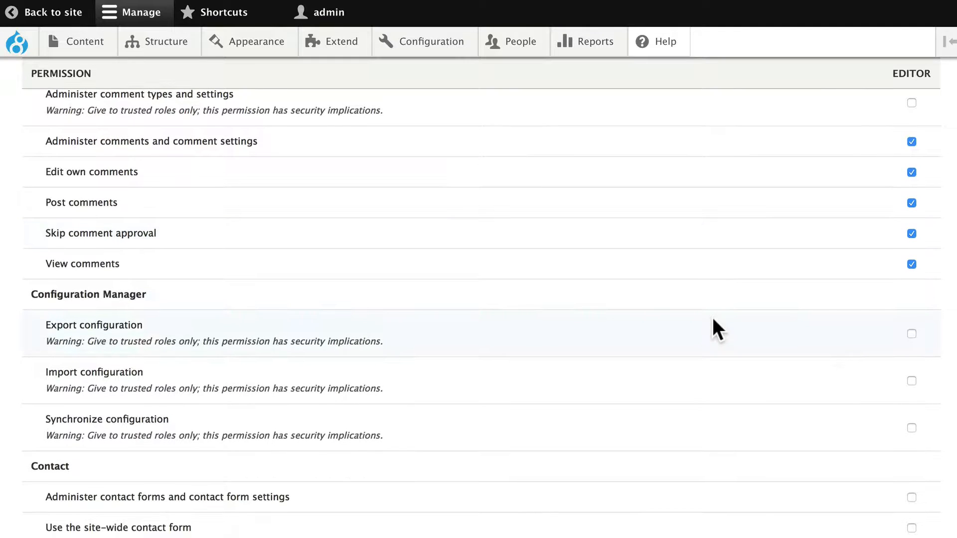
scroll(712, 319, down, 5)
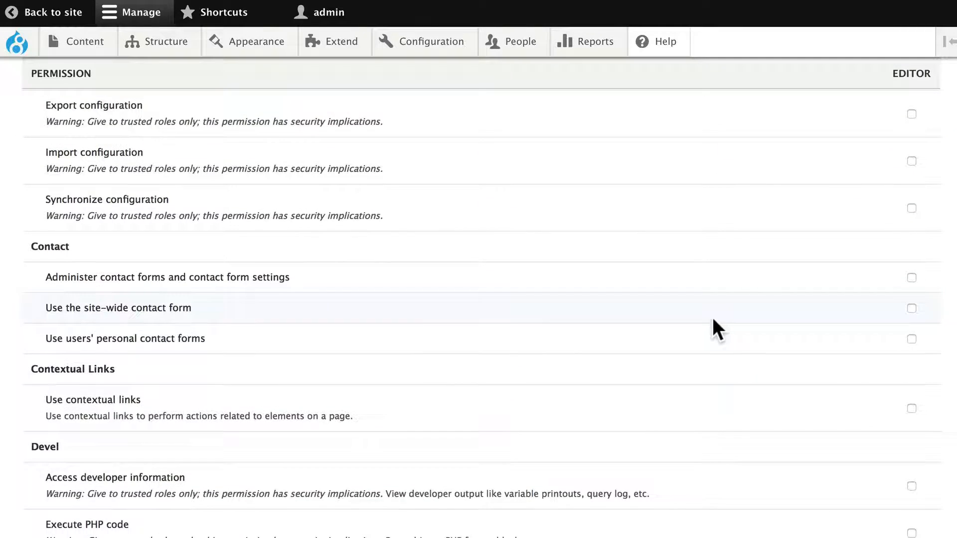
scroll(713, 319, down, 1)
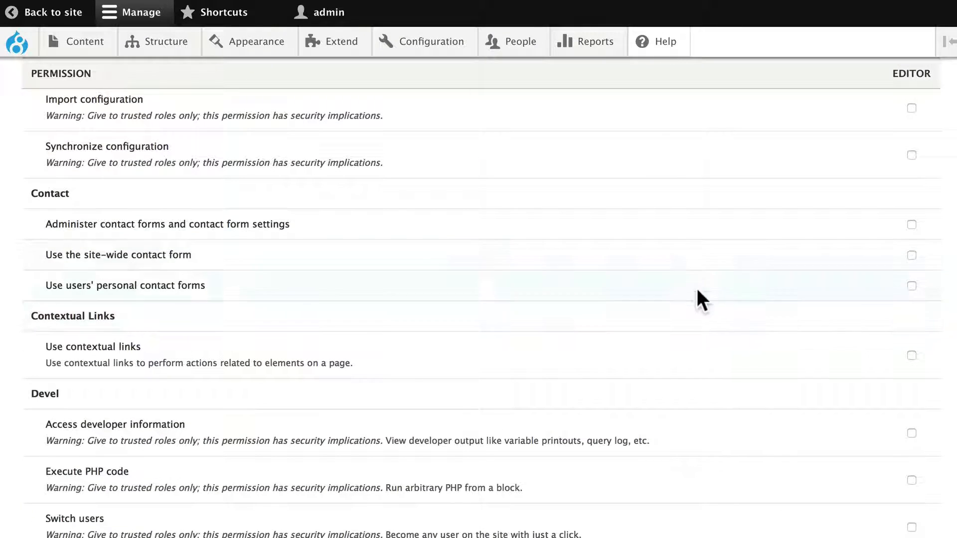
scroll(722, 359, down, 3)
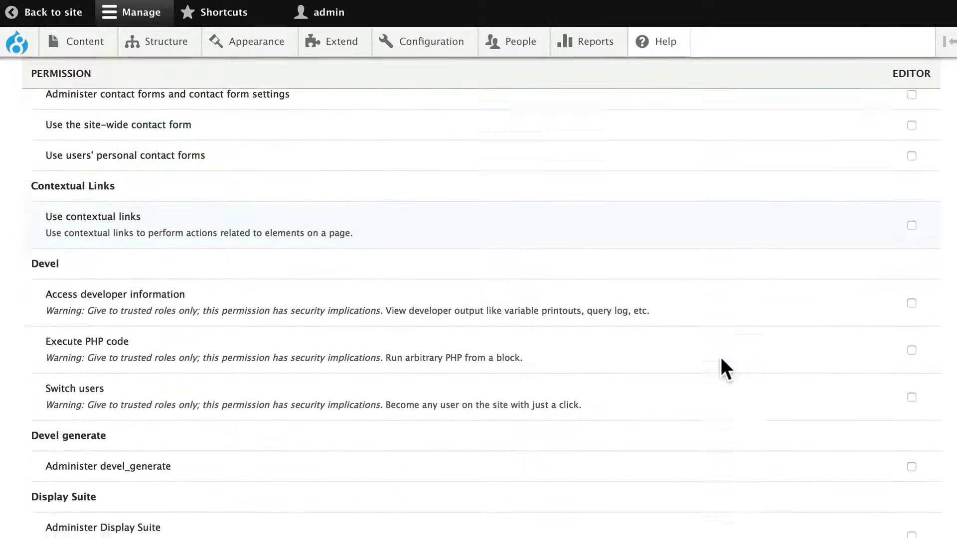
scroll(721, 360, down, 6)
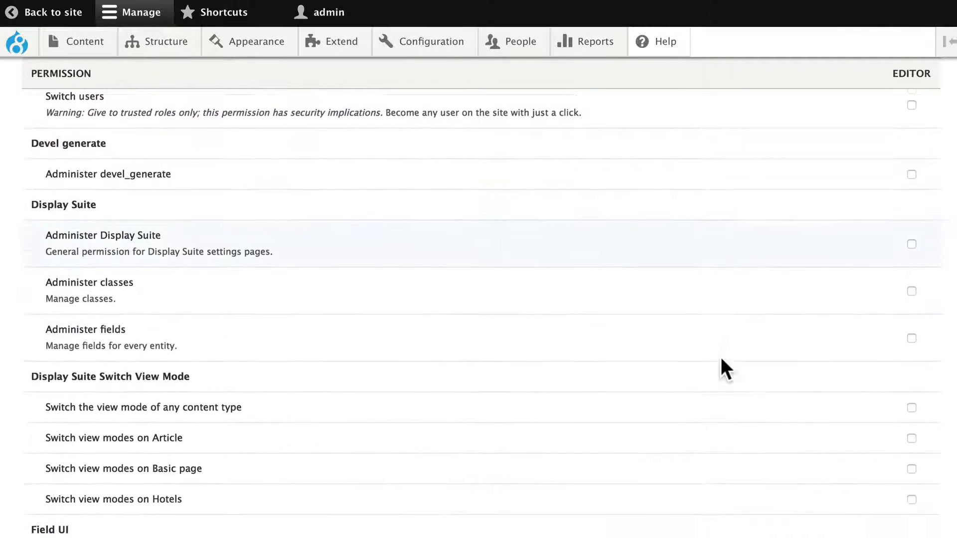
scroll(722, 360, down, 2)
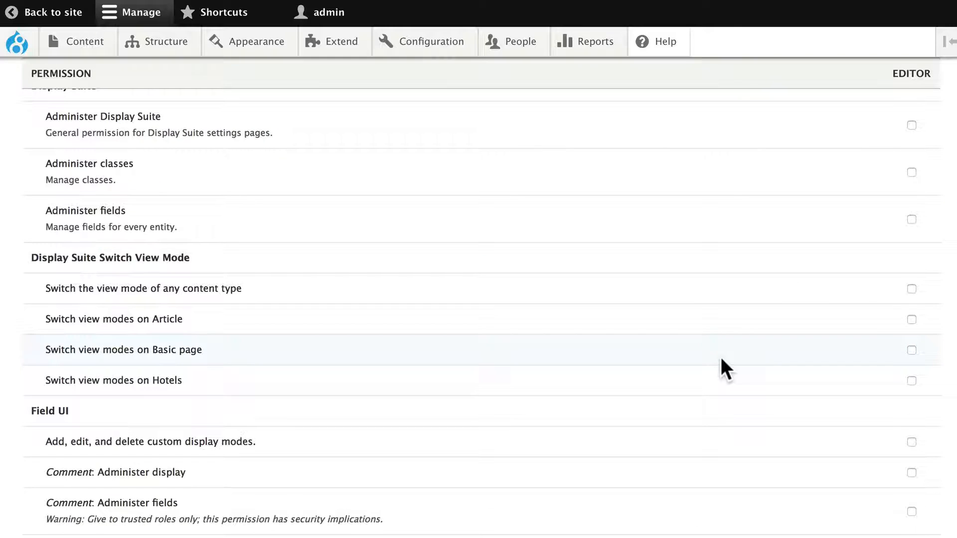
scroll(722, 360, down, 4)
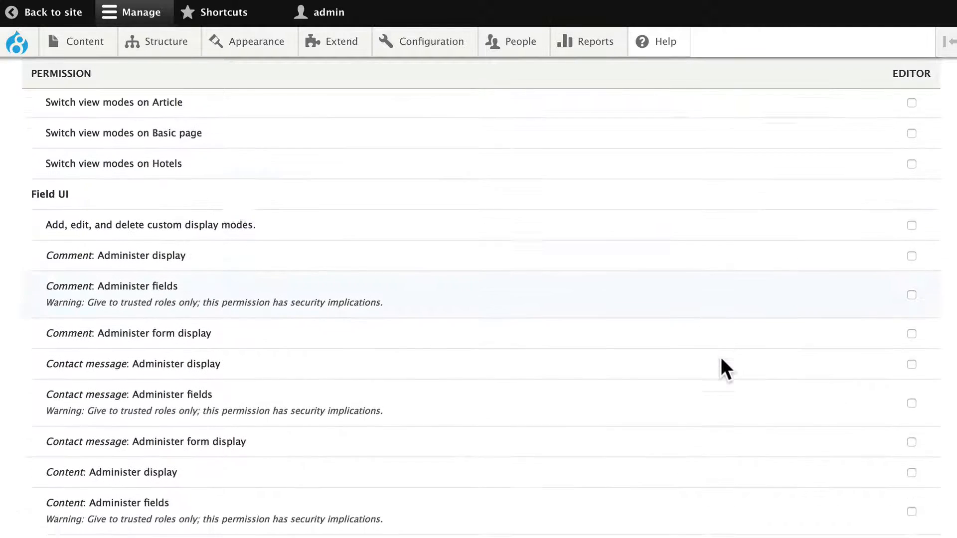
scroll(722, 360, down, 10)
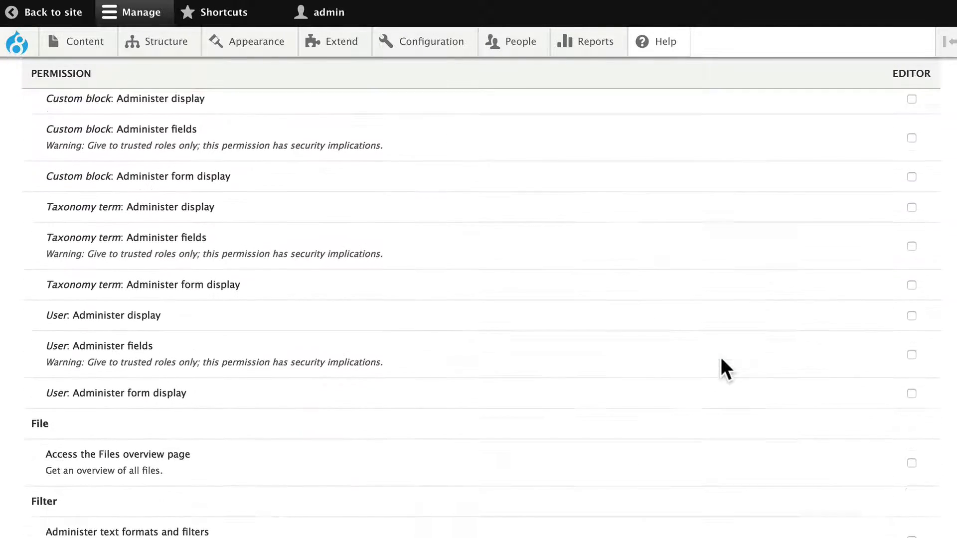
scroll(721, 357, down, 10)
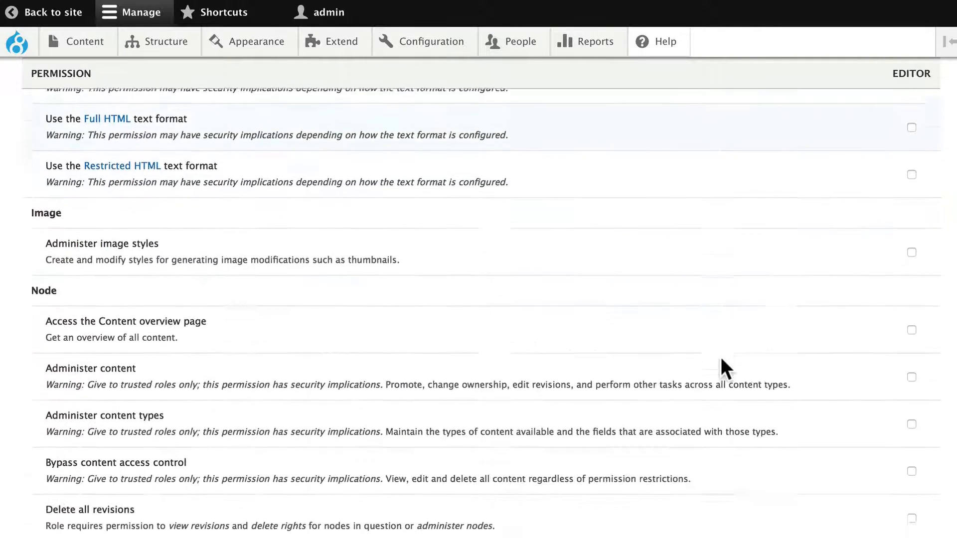
scroll(721, 356, down, 1)
scroll(721, 357, up, 4)
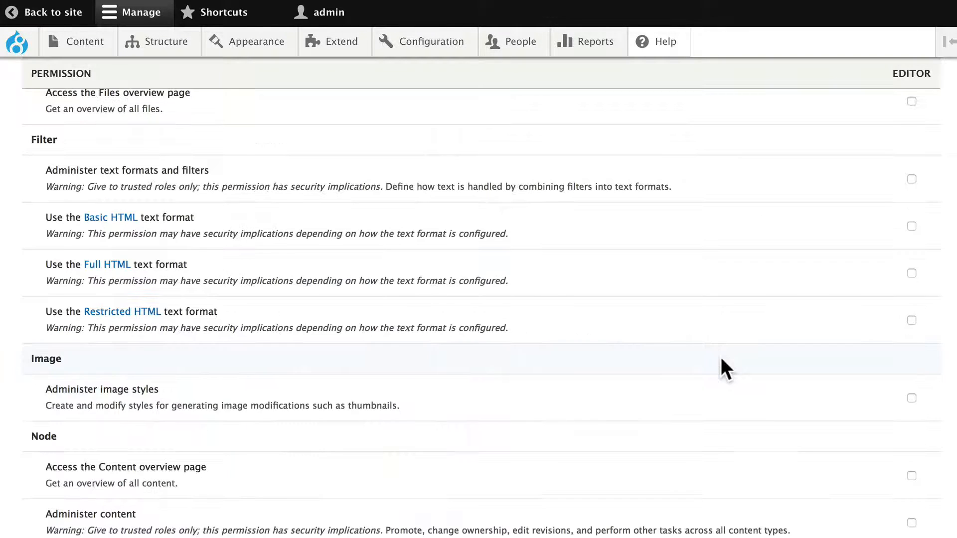
scroll(721, 357, down, 6)
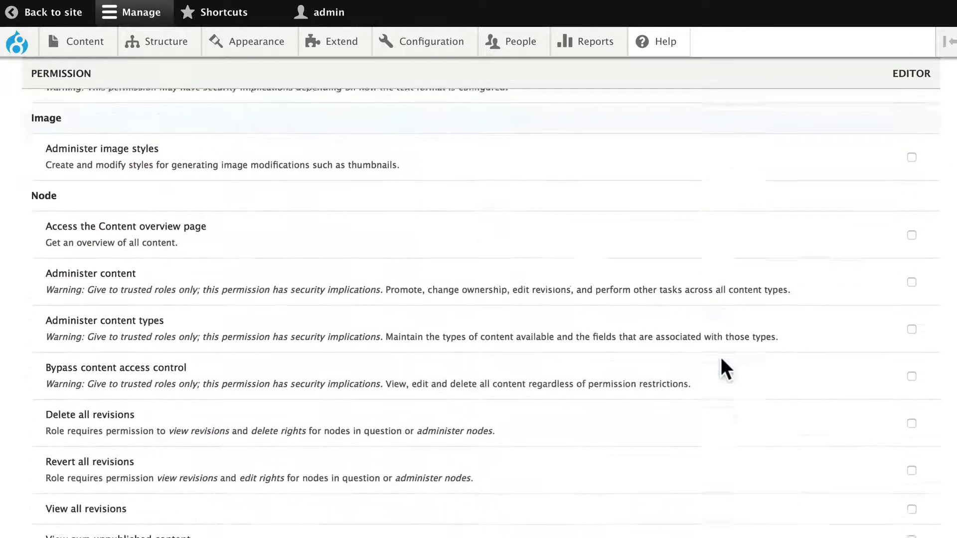
scroll(721, 356, down, 1)
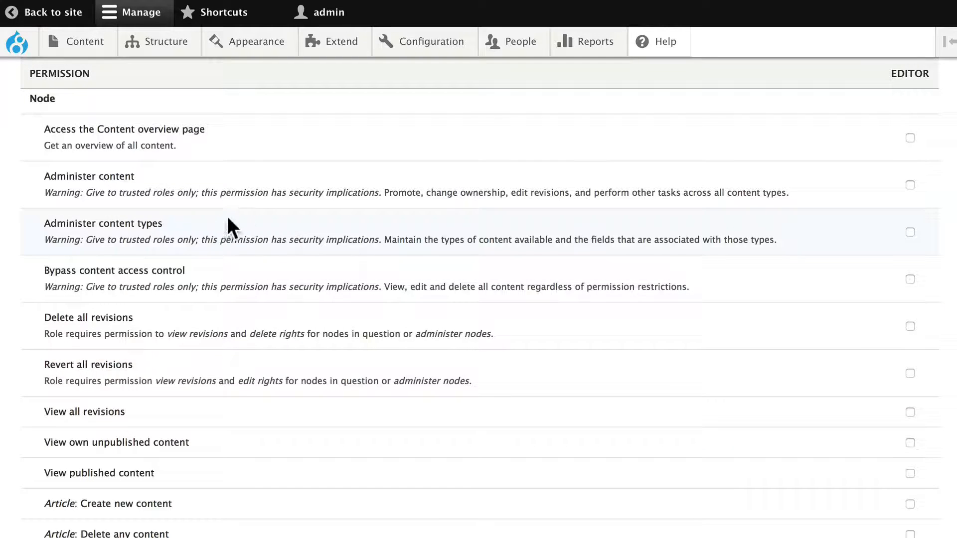
click(909, 185)
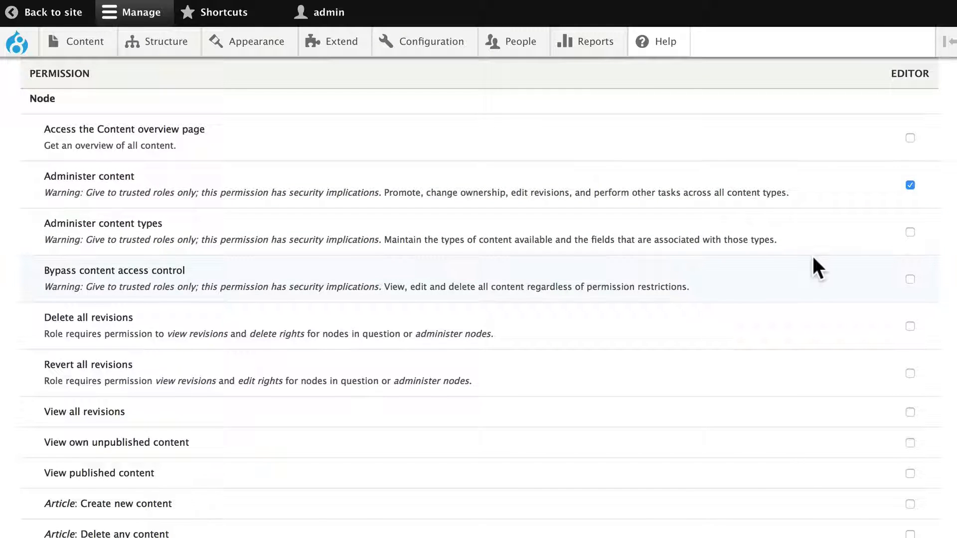
Grant the Editor role View published content, plus the Article permissions to create new content, delete any content and delete own content.
scroll(818, 269, down, 5)
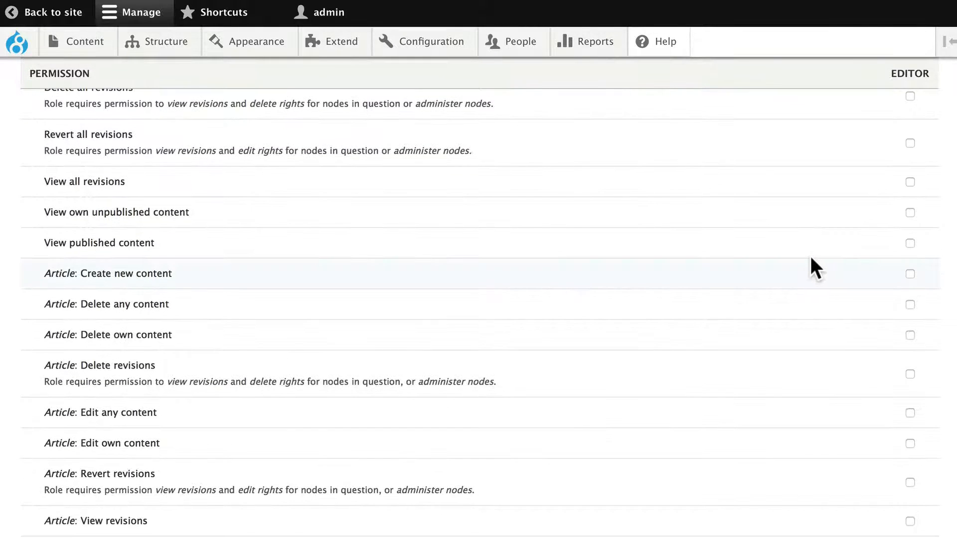
scroll(810, 257, down, 2)
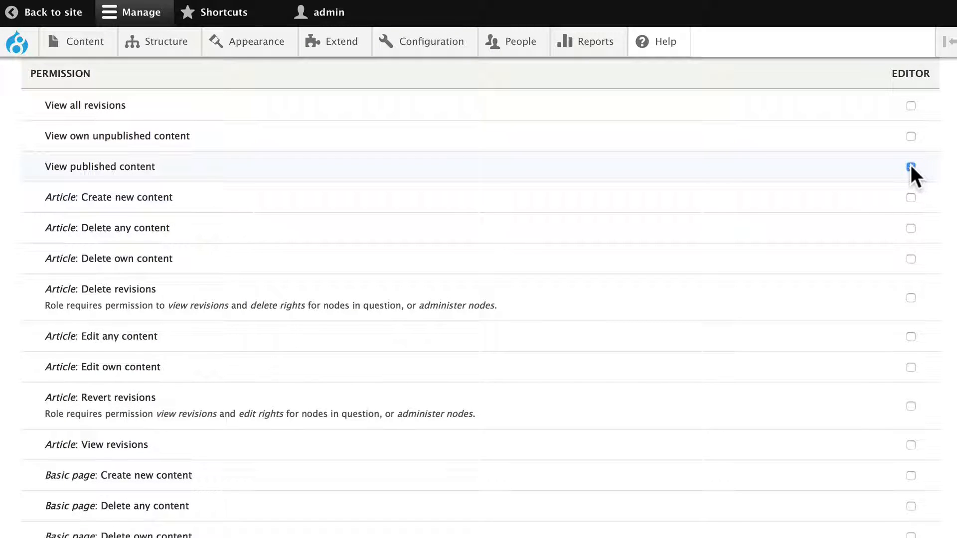
click(911, 198)
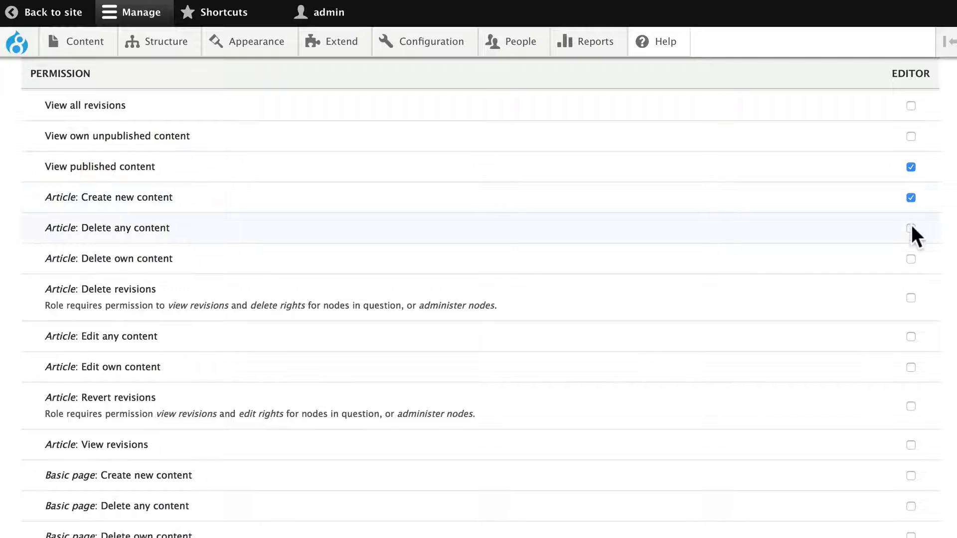
click(910, 259)
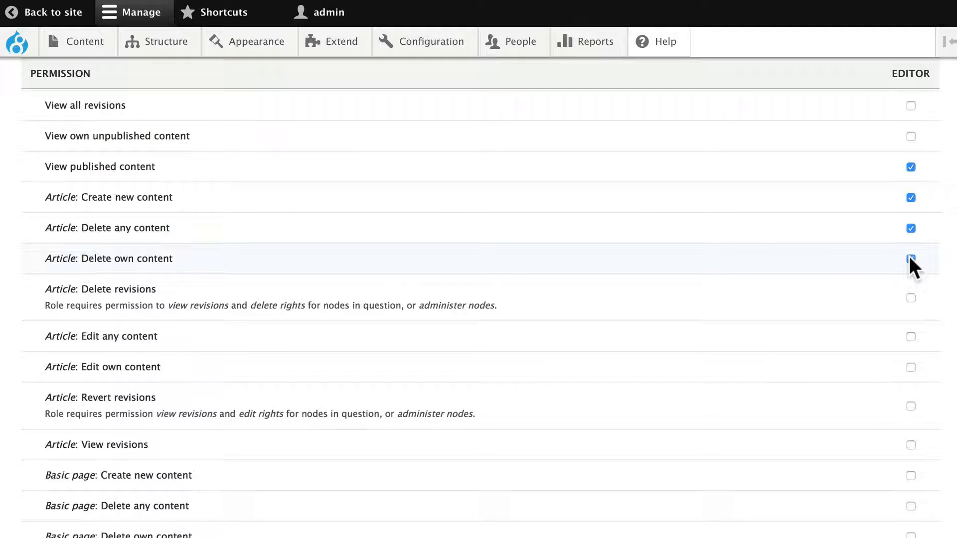
Grant the Editor role the Article permissions to edit any content, edit own content, revert revisions and view revisions.
scroll(909, 256, down, 1)
scroll(902, 284, down, 3)
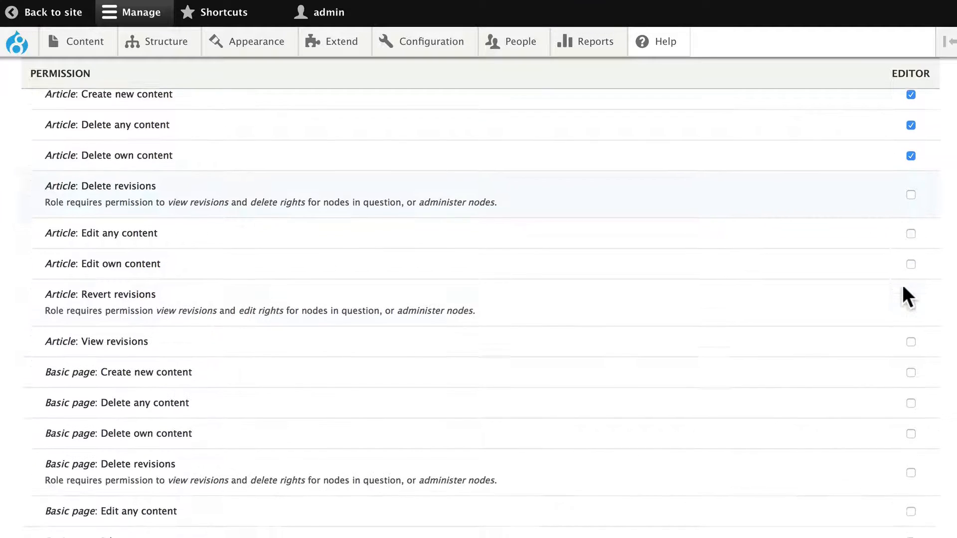
click(911, 259)
scroll(797, 277, down, 2)
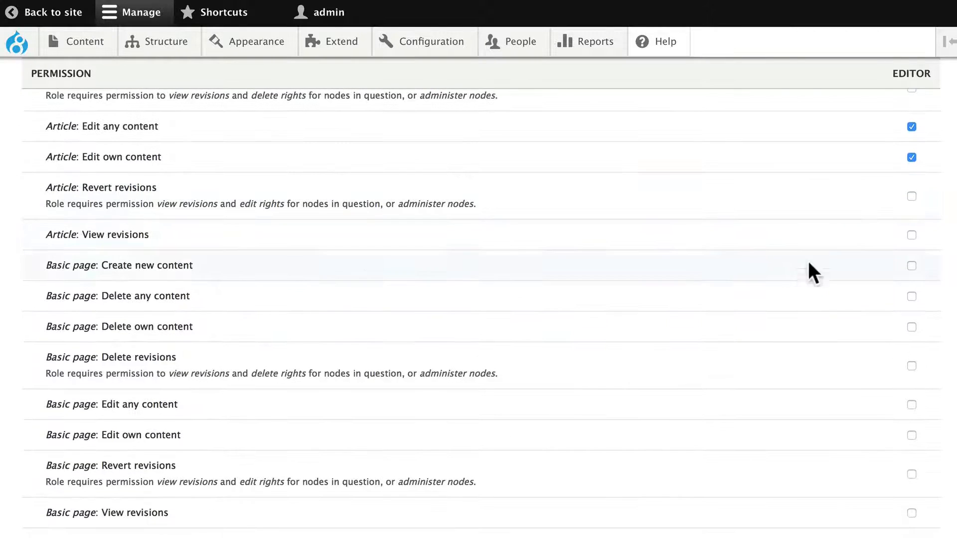
click(911, 196)
Grant the Editor role all Basic page permissions: create new content, delete any or own content, edit any or own content, and delete, revert and view revisions.
scroll(830, 252, down, 5)
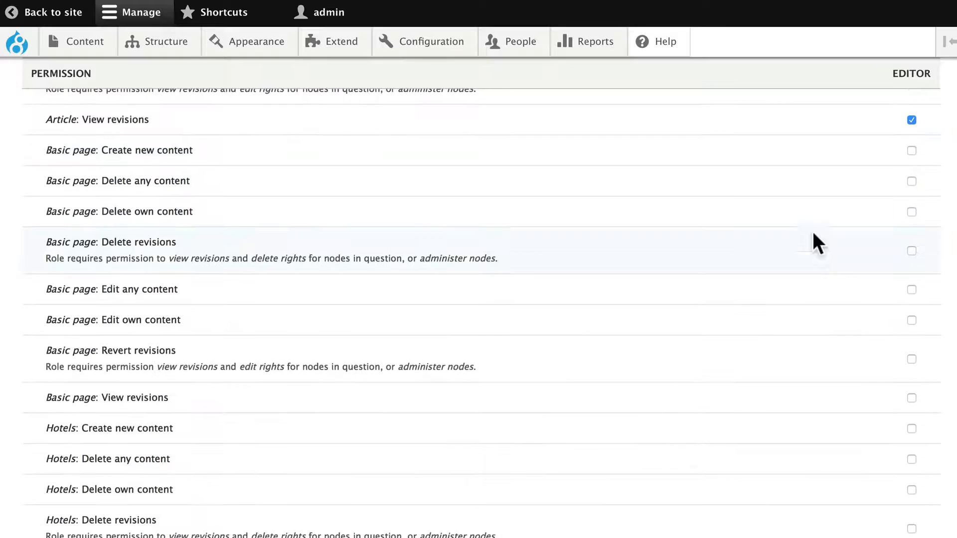
click(912, 150)
click(912, 181)
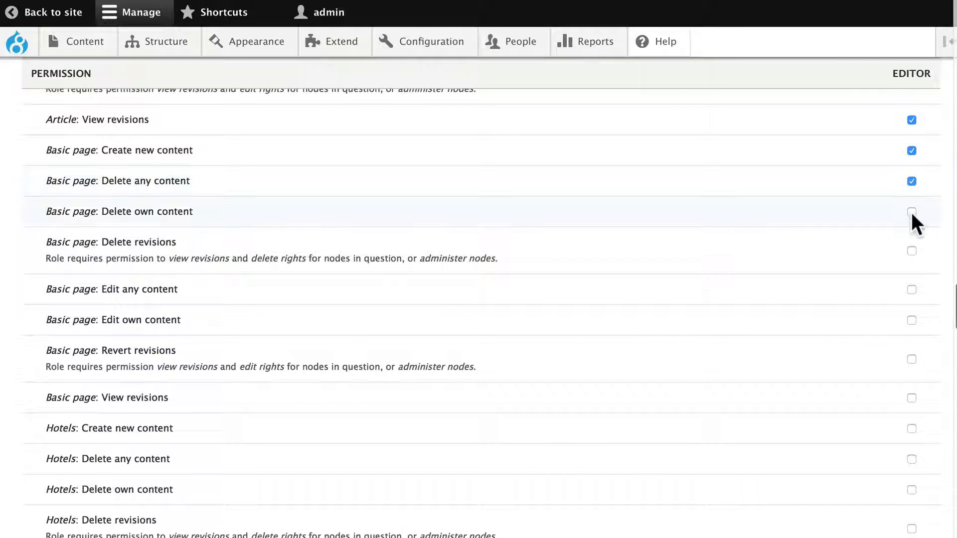
click(911, 251)
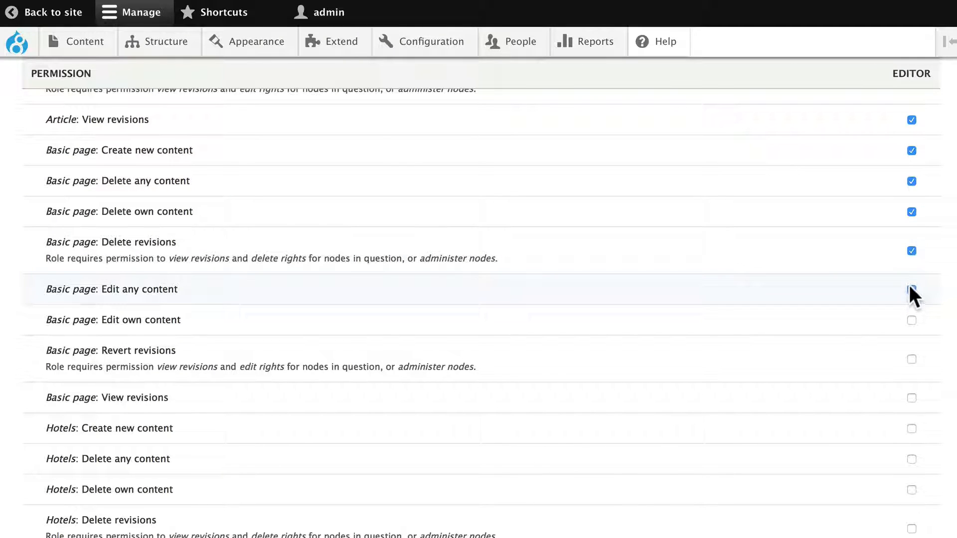
click(910, 287)
scroll(908, 287, down, 3)
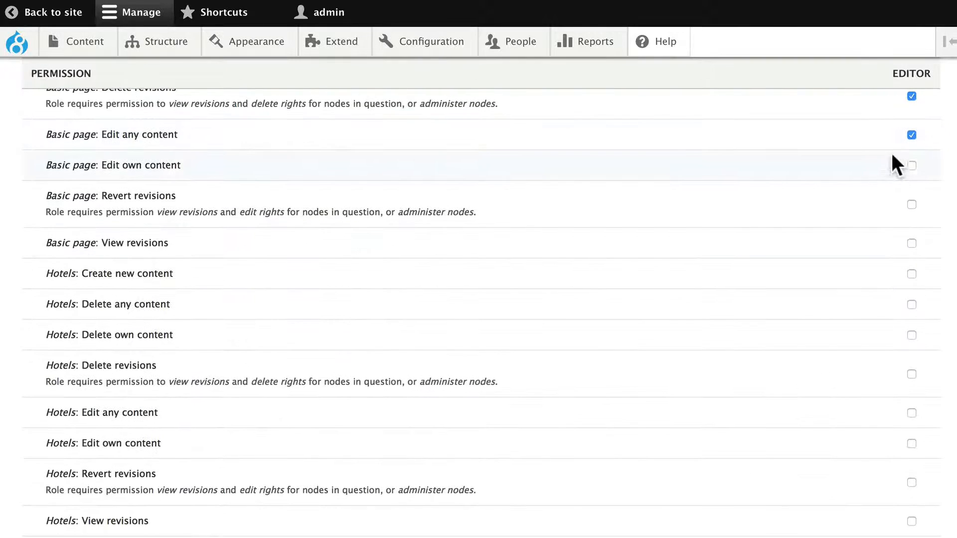
click(911, 166)
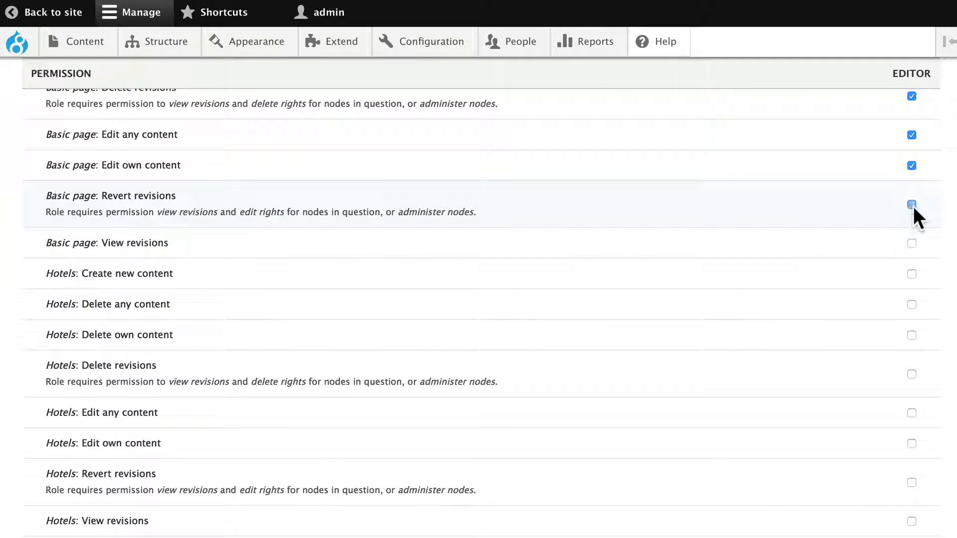
click(913, 205)
click(912, 243)
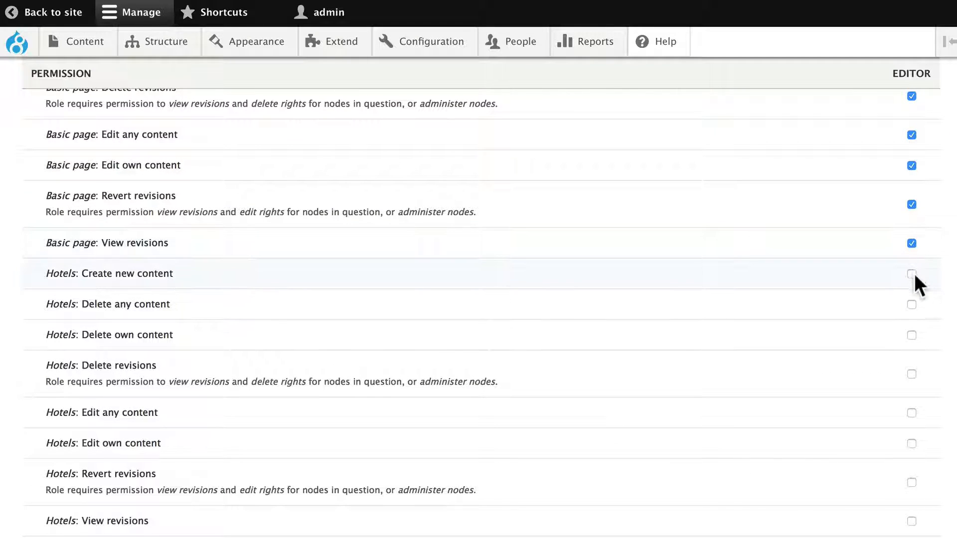
Grant the Editor role all Hotels permissions: create new content, delete any or own content, edit any or own content, and delete, revert and view revisions.
click(911, 304)
click(911, 374)
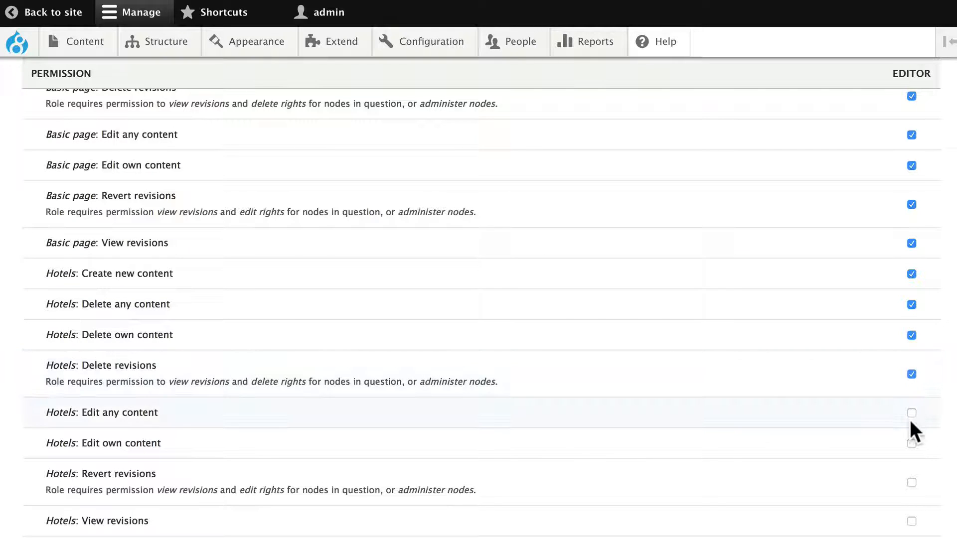
click(912, 413)
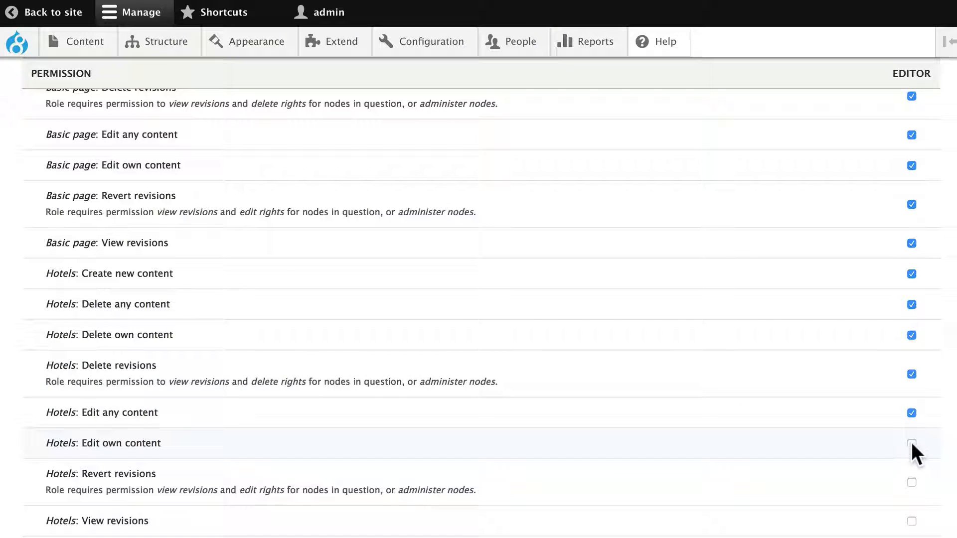
click(912, 482)
scroll(803, 428, down, 3)
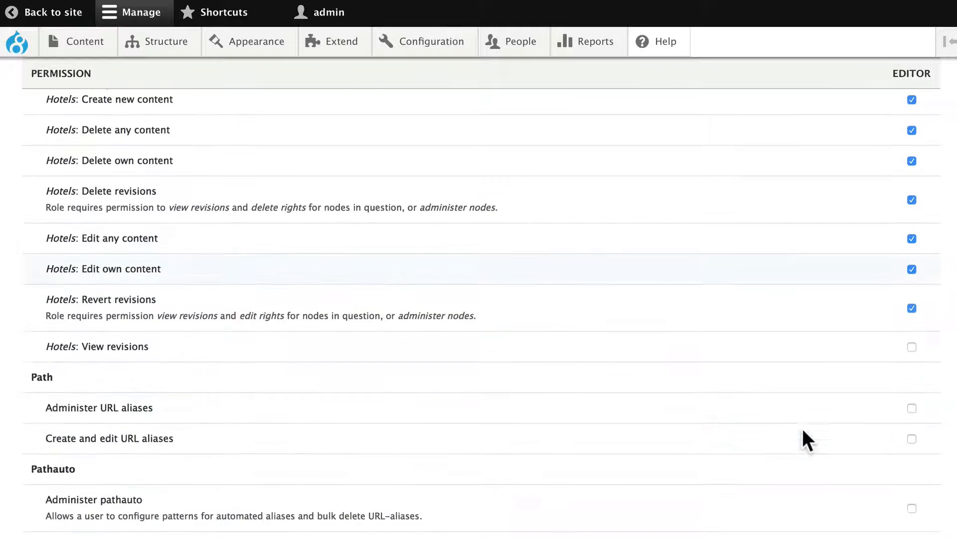
click(912, 347)
Grant the Editor role the Use the administration toolbar permission and save the permissions.
scroll(475, 347, down, 5)
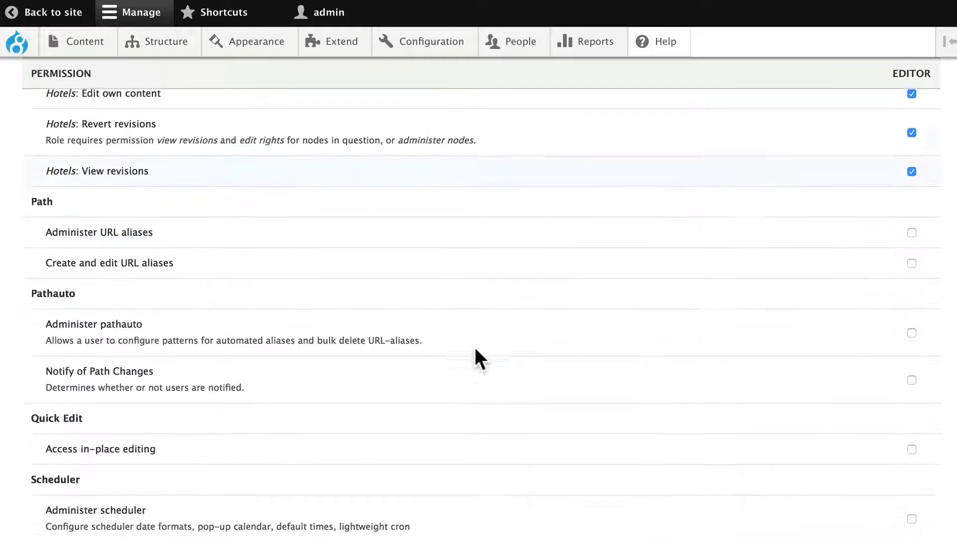
scroll(475, 350, down, 10)
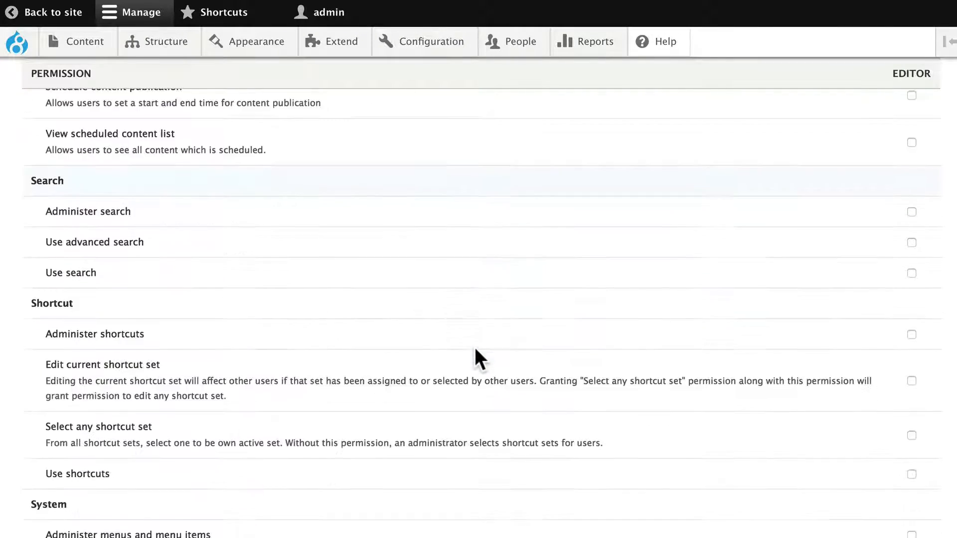
scroll(476, 349, down, 10)
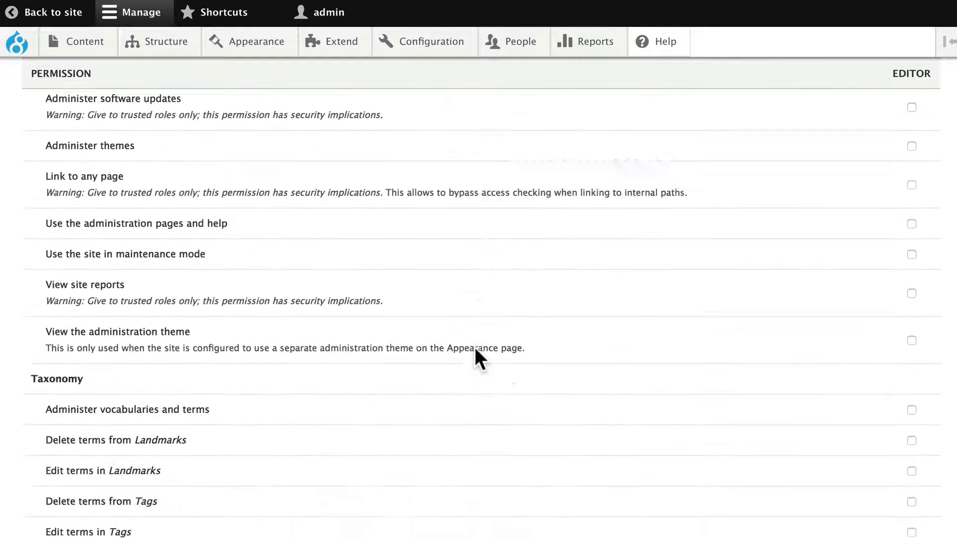
scroll(476, 350, down, 6)
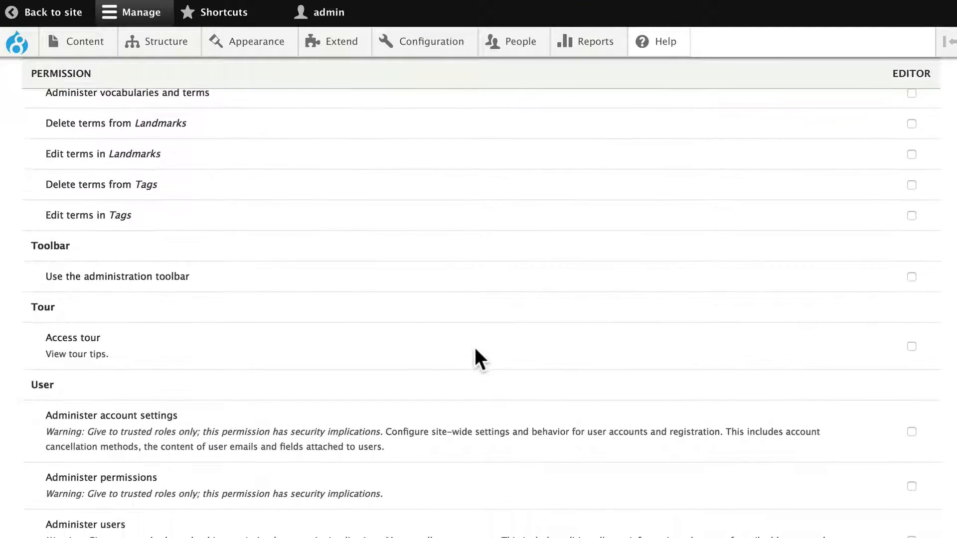
scroll(475, 349, up, 2)
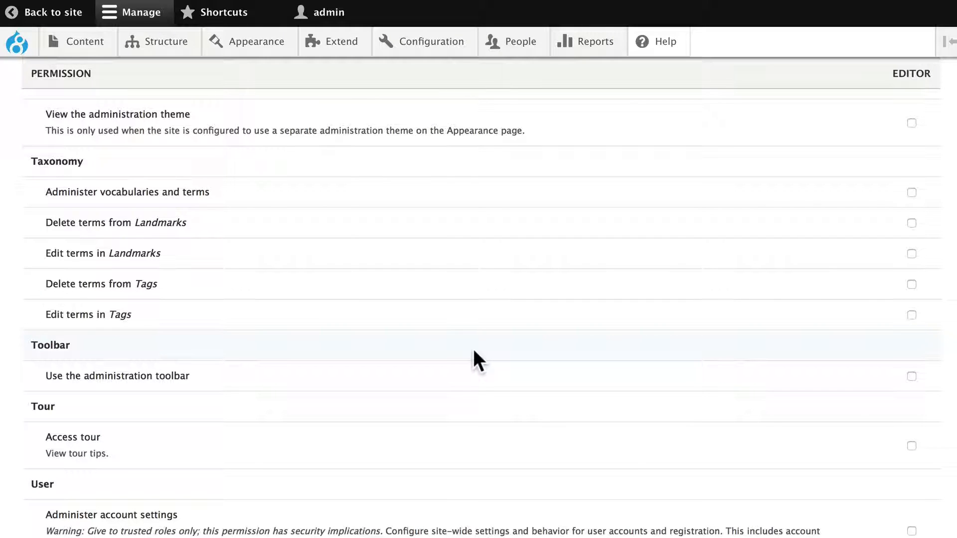
scroll(474, 349, down, 1)
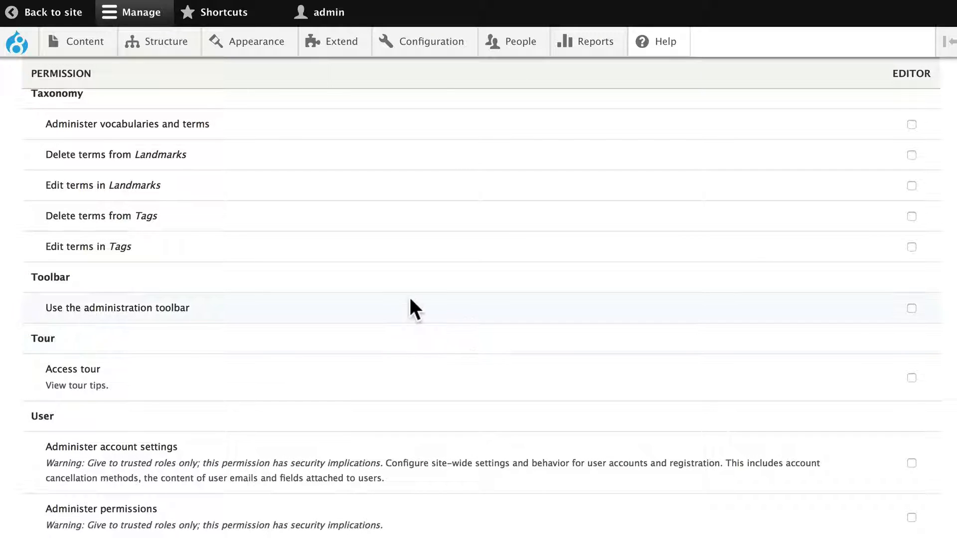
click(912, 308)
scroll(455, 314, down, 7)
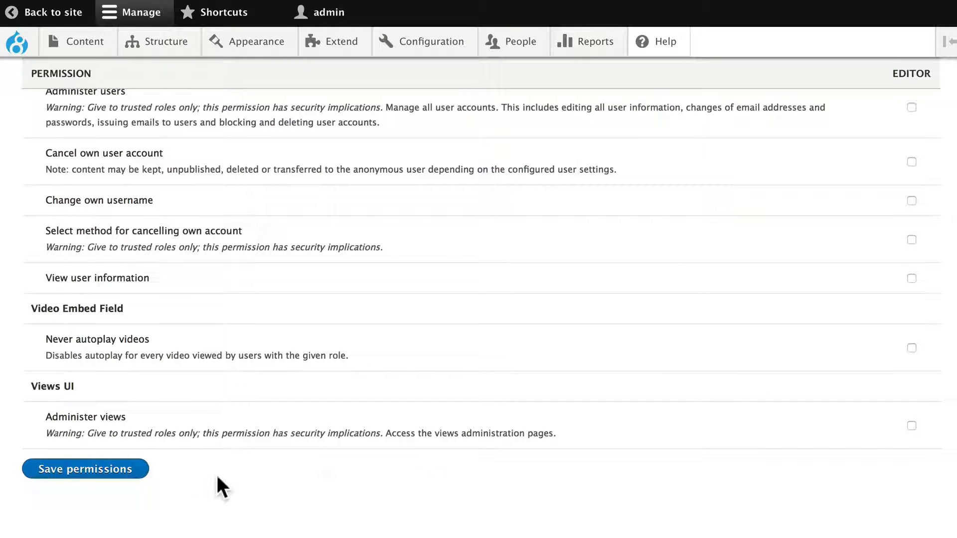
click(72, 470)
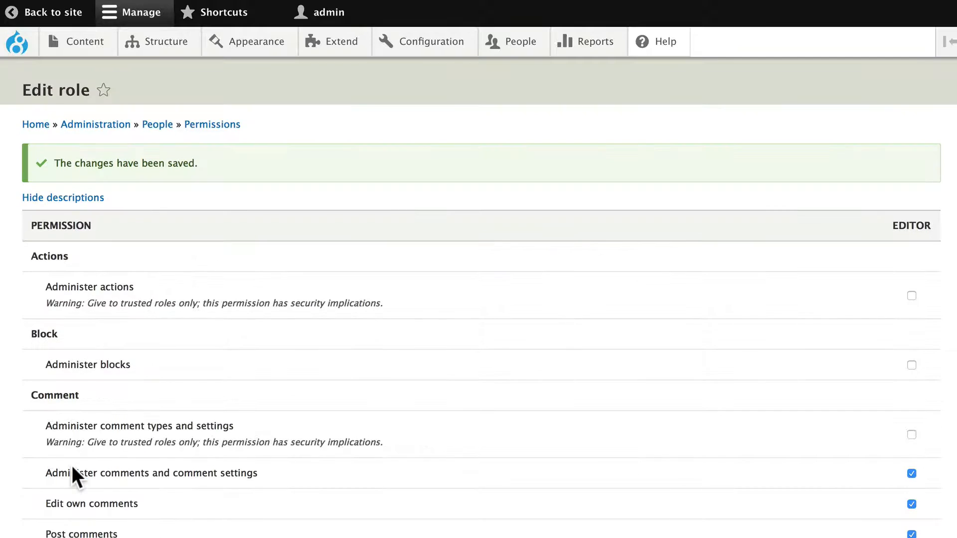
Open the first account in the People list for editing and assign it the Editor role.
click(156, 125)
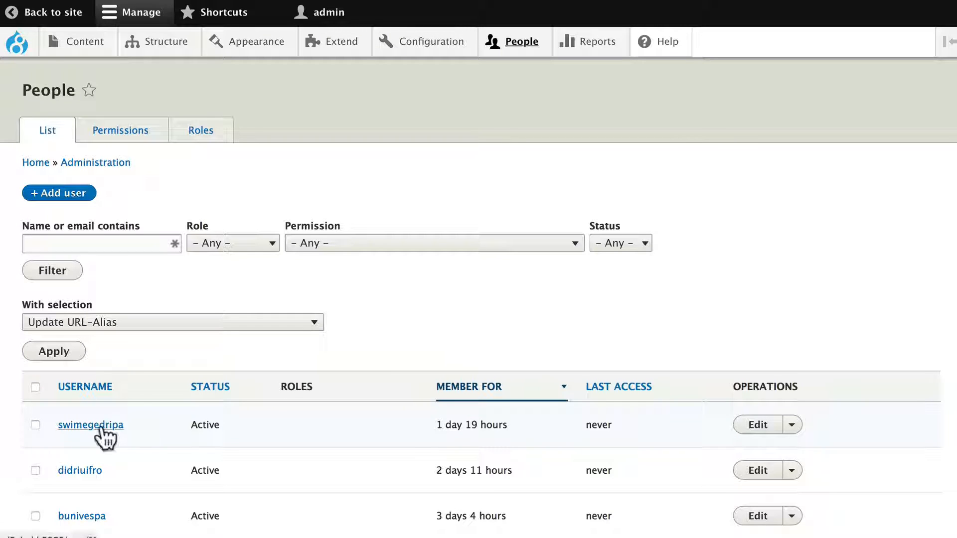
click(80, 425)
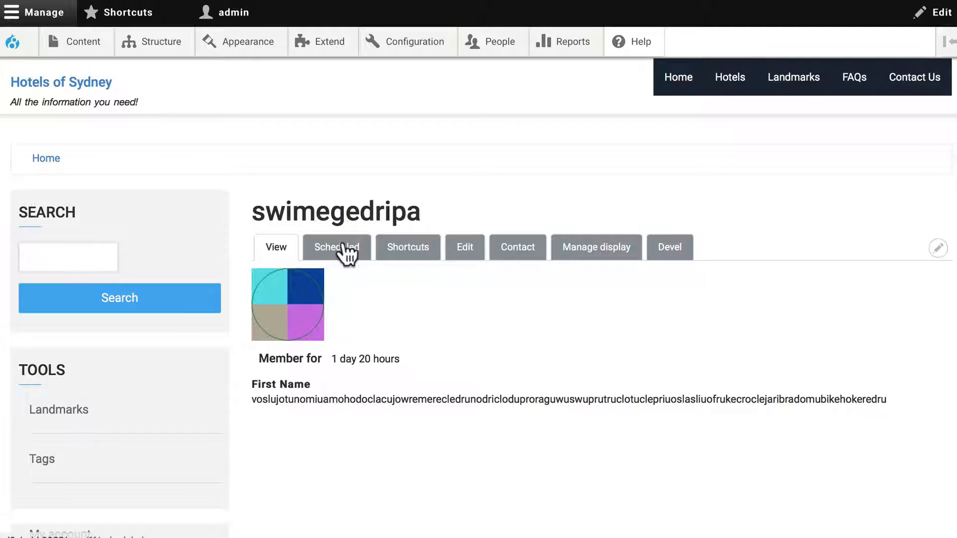
click(476, 254)
scroll(290, 336, down, 6)
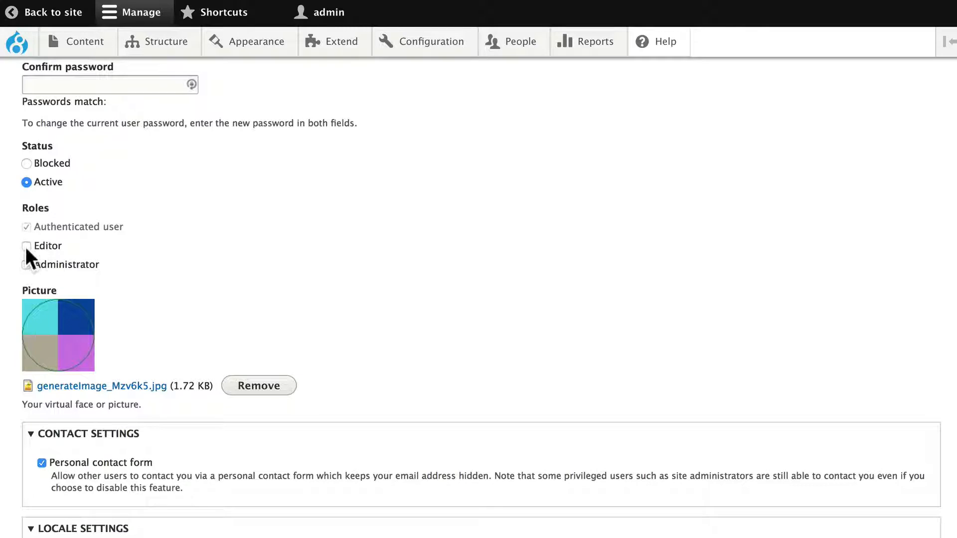
click(26, 245)
scroll(55, 349, down, 6)
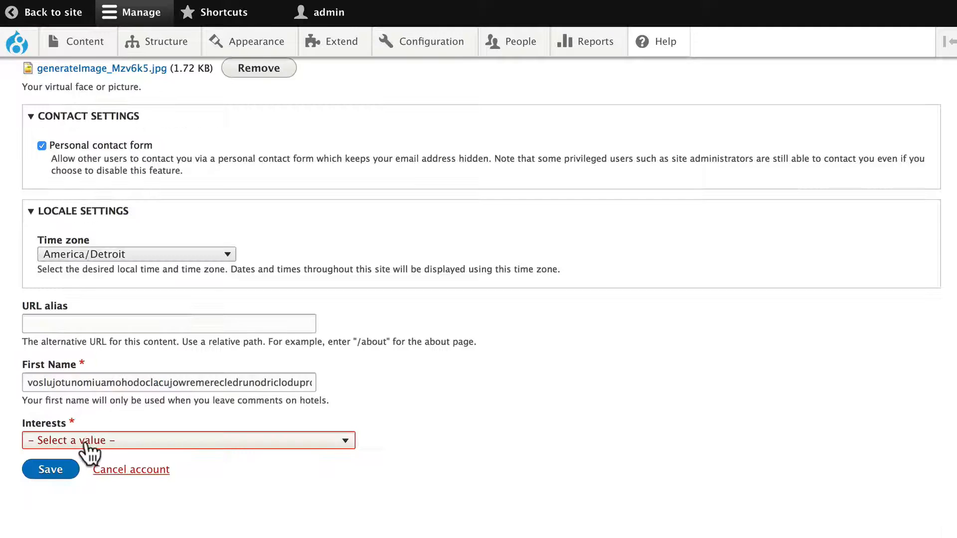
Set the account's Interests to "I live in Sydney and just want to keep up-to-date" and save the account.
click(80, 443)
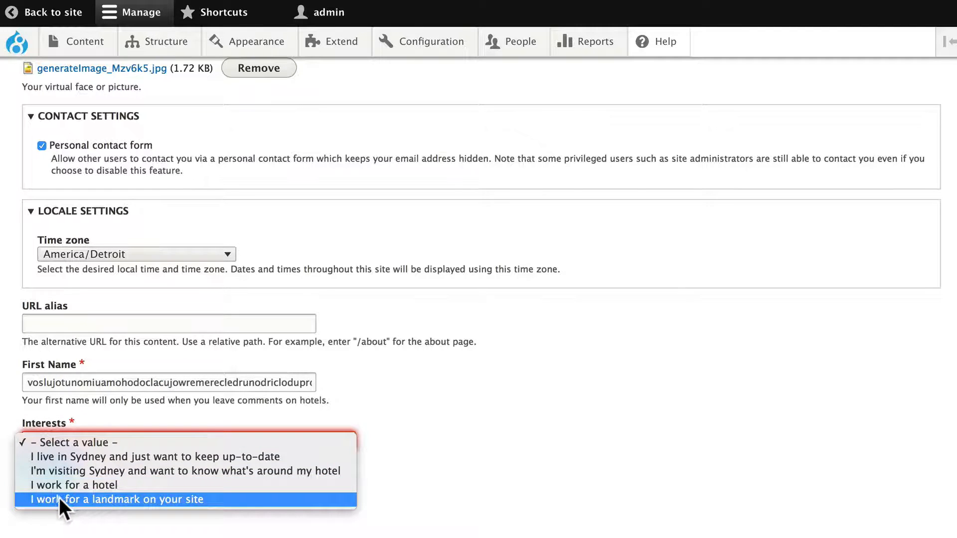
click(56, 455)
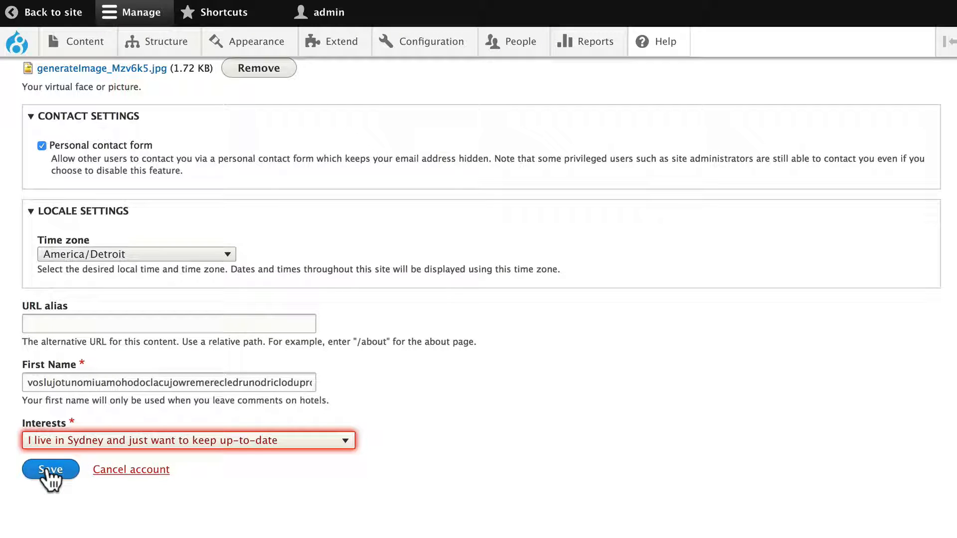
click(47, 470)
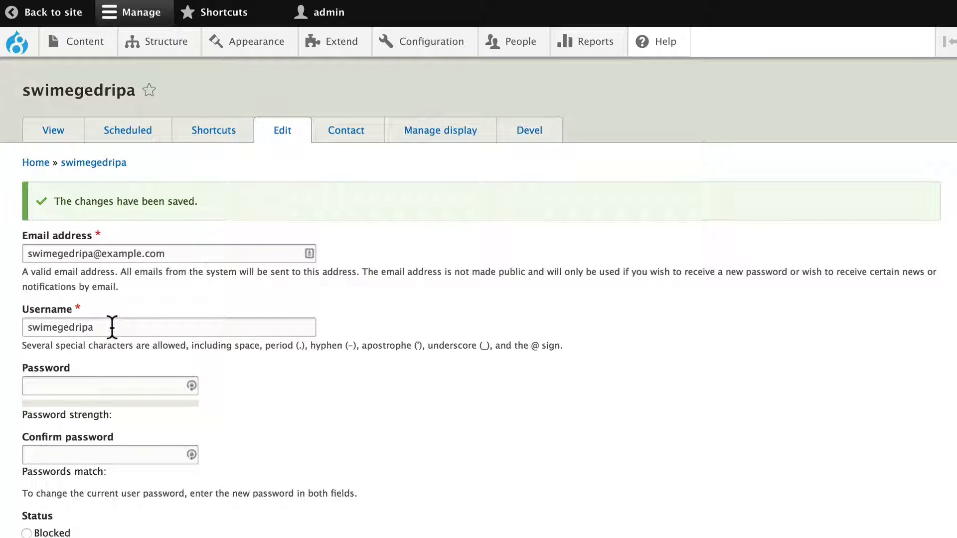
Change the account's username to editor, save the account and view its profile.
drag(112, 328, 14, 321)
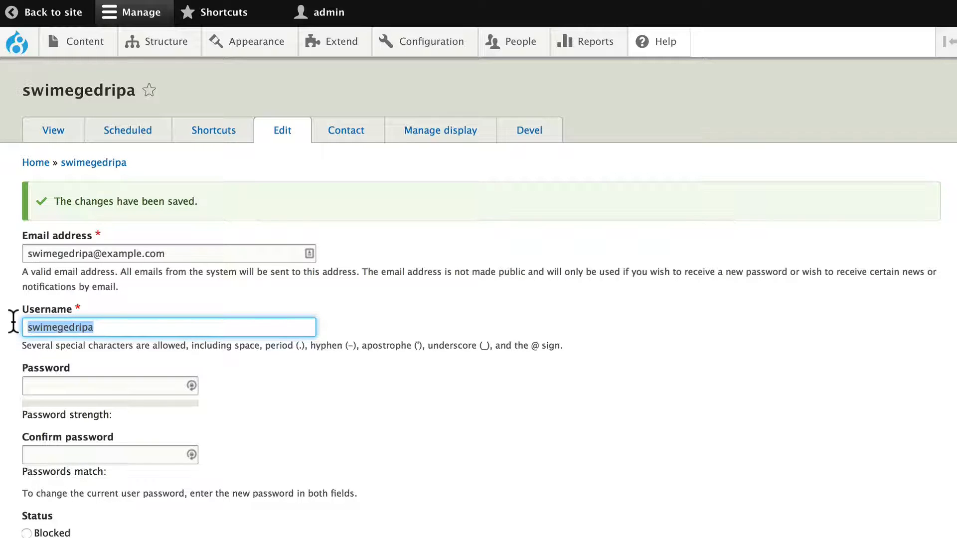
text(editor)
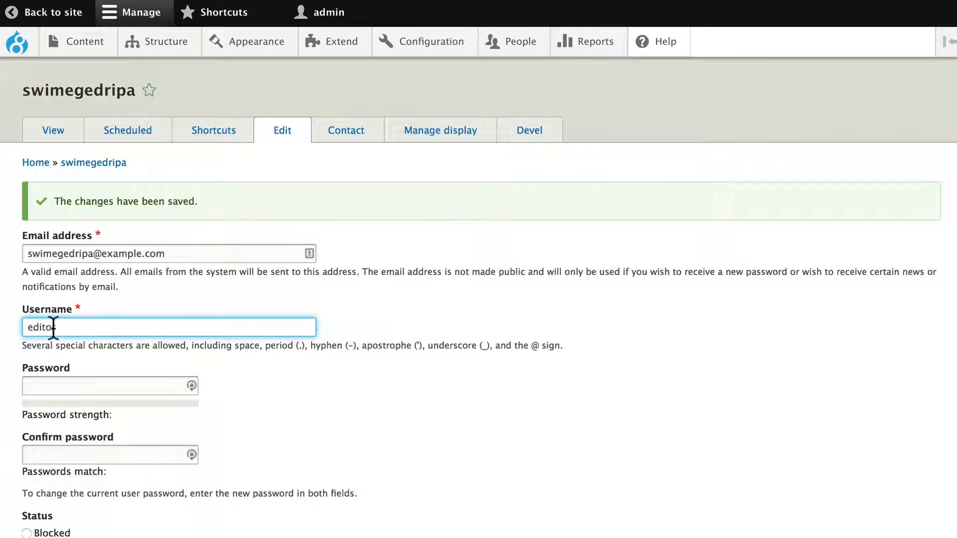
scroll(200, 349, down, 15)
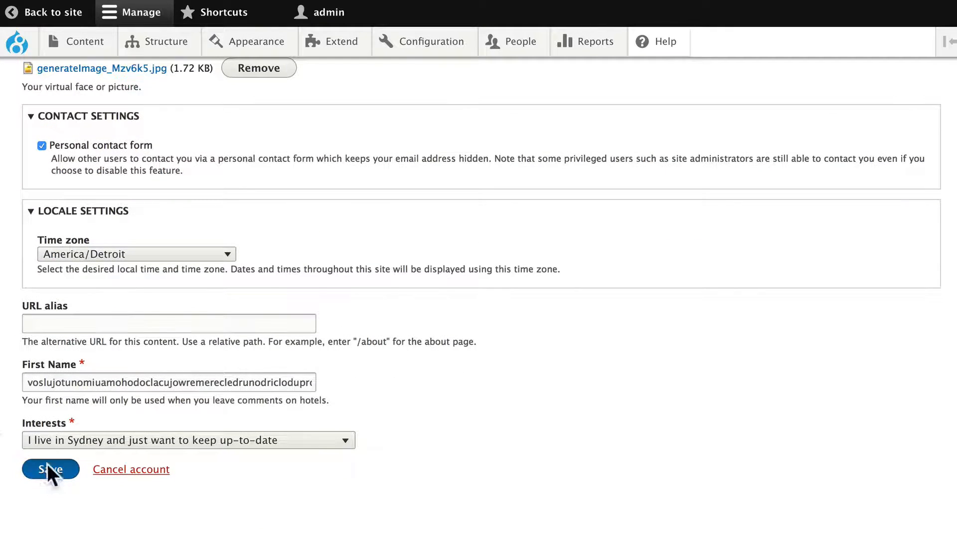
click(50, 469)
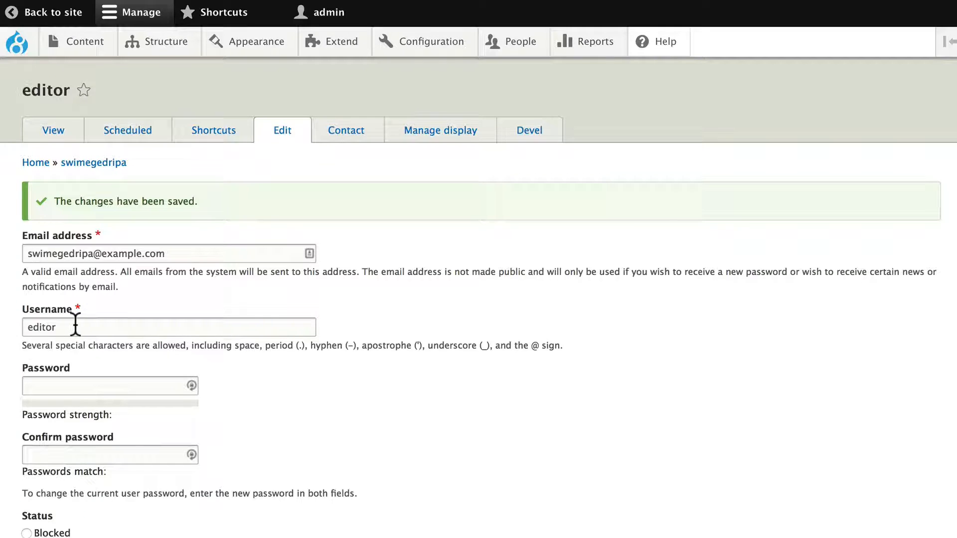
click(55, 134)
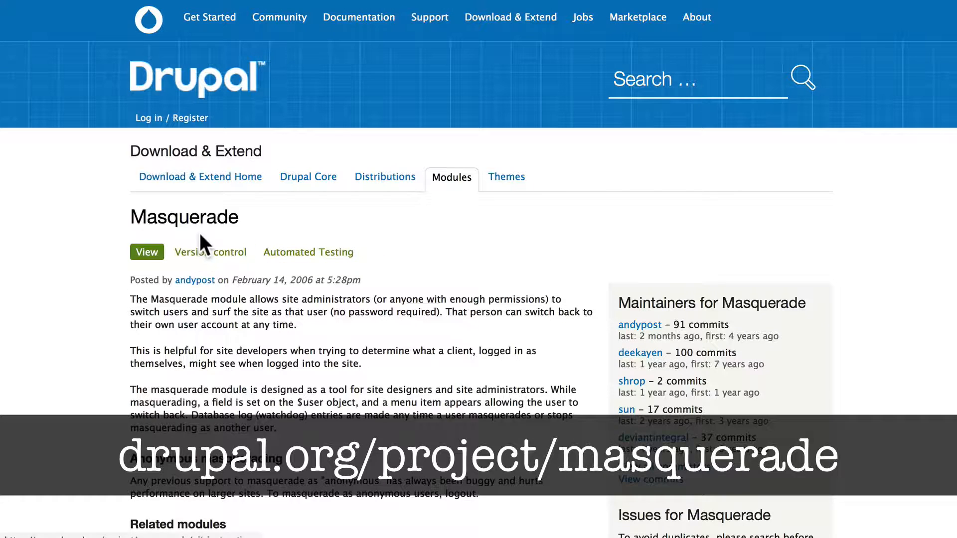
On the drupal.org Masquerade project page, copy the tar.gz download link of release 8.x-1.0-beta1.
scroll(279, 291, down, 15)
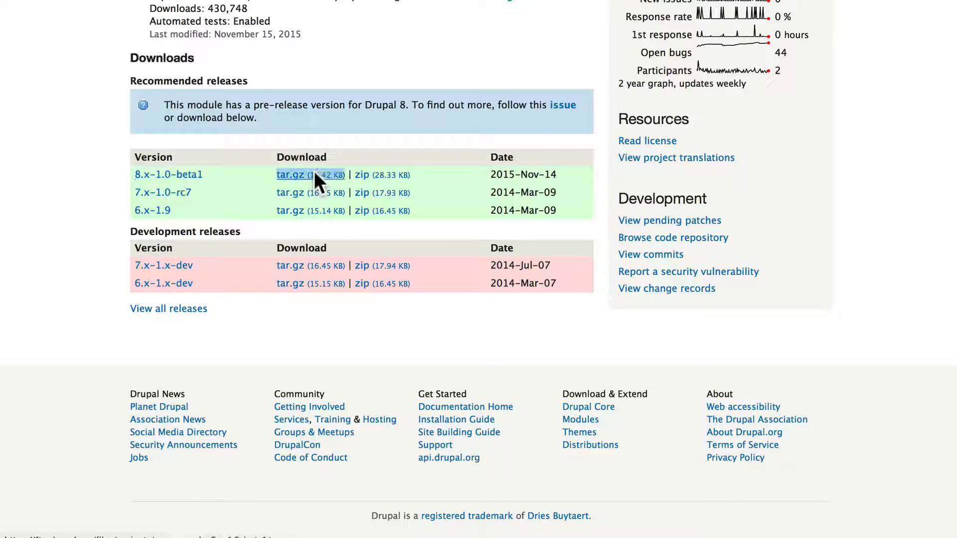
right_click(314, 171)
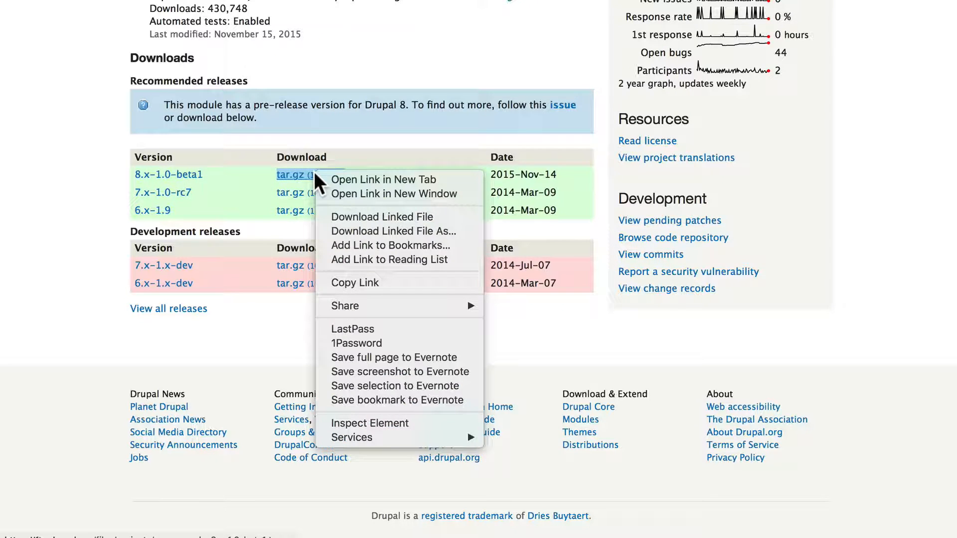
click(339, 283)
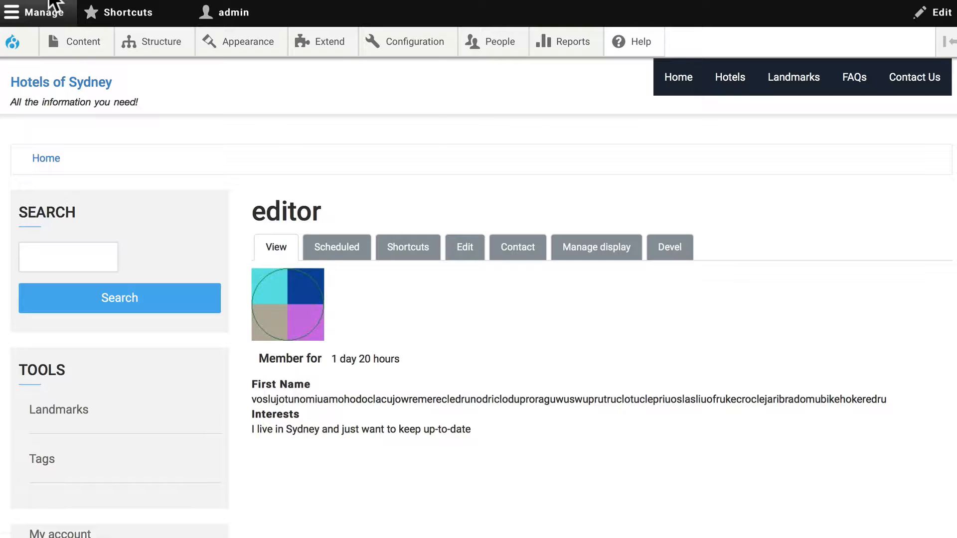
Install the Masquerade module on the Hotels of Sydney site from the copied download URL.
mouse_move(324, 42)
click(330, 77)
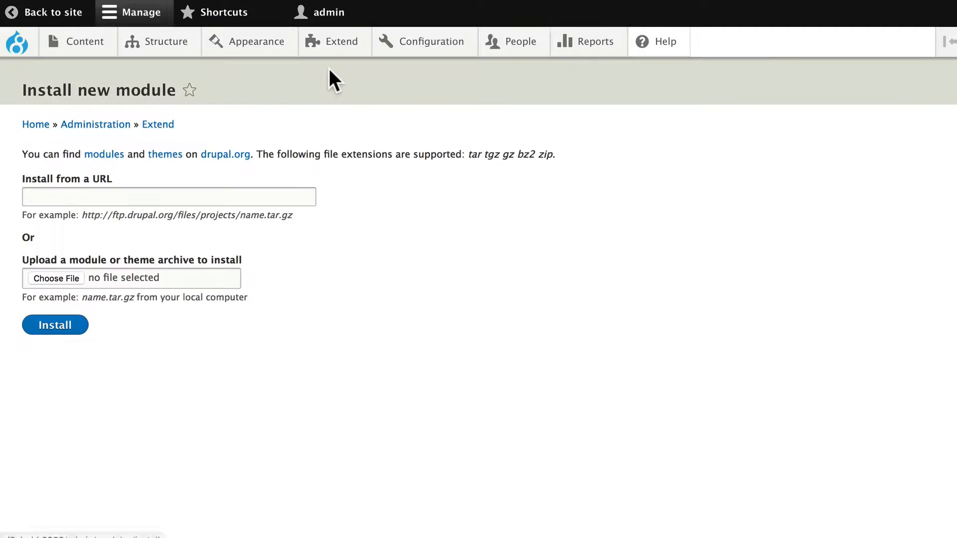
right_click(64, 197)
click(85, 235)
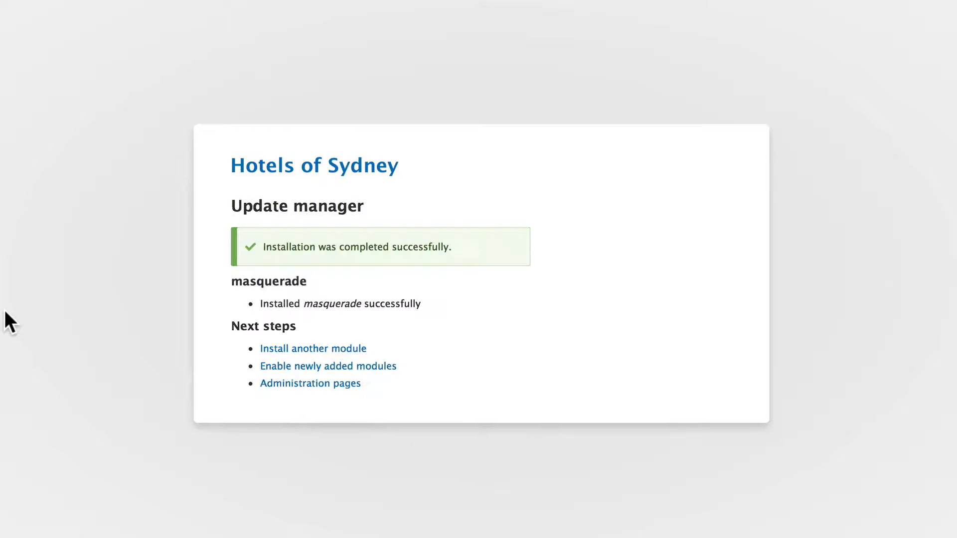
Find the newly added Masquerade module by searching the module list for "masq" and enable it.
click(277, 368)
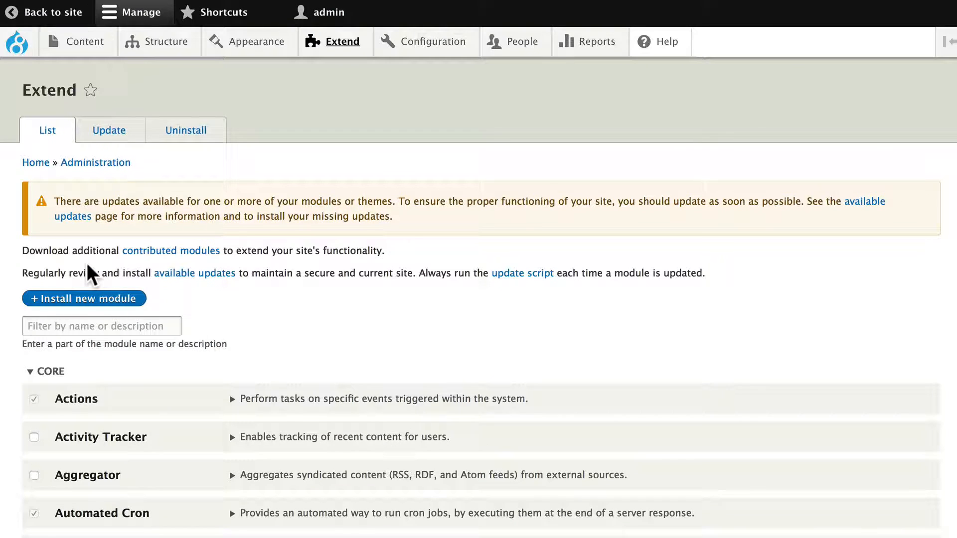
key(super+f)
text(masq)
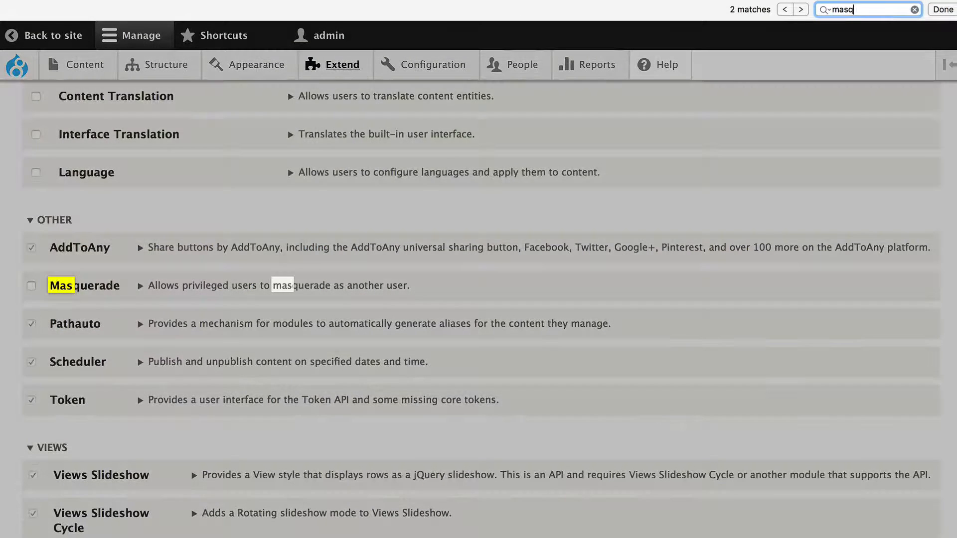
click(31, 286)
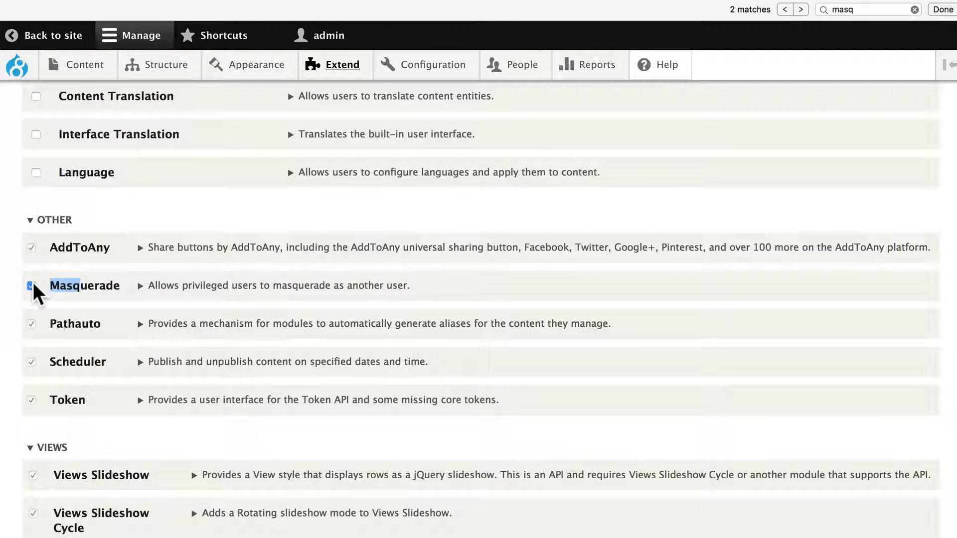
scroll(74, 455, down, 6)
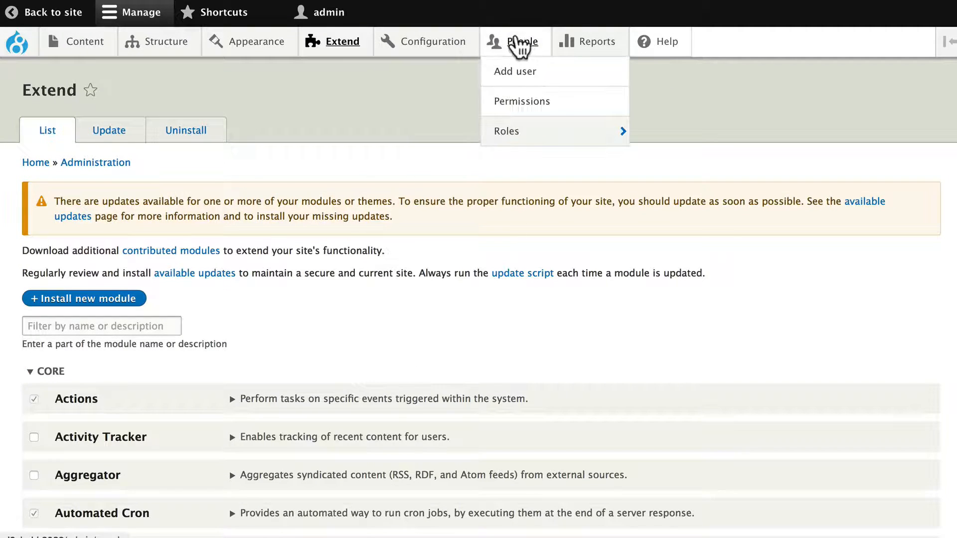
From the People list, masquerade as the editor user.
click(518, 35)
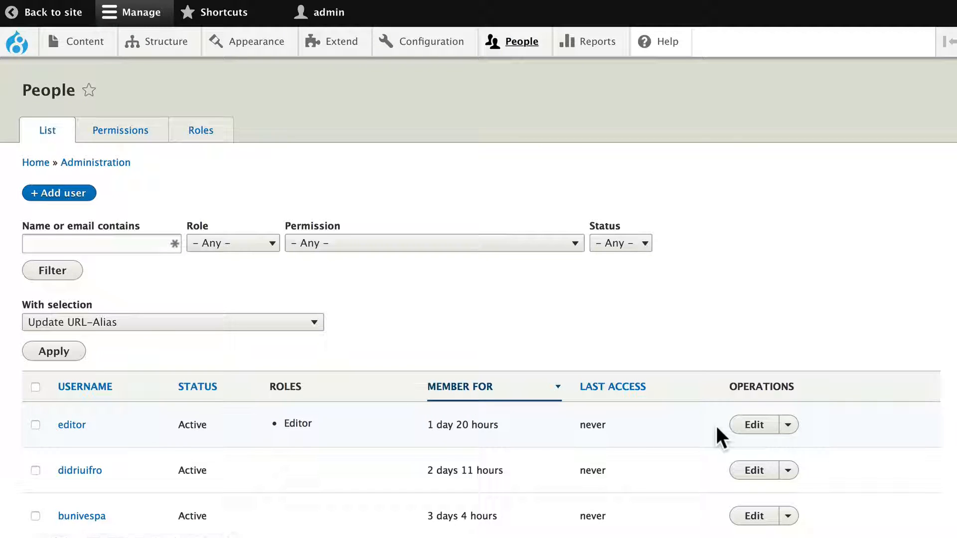
click(788, 426)
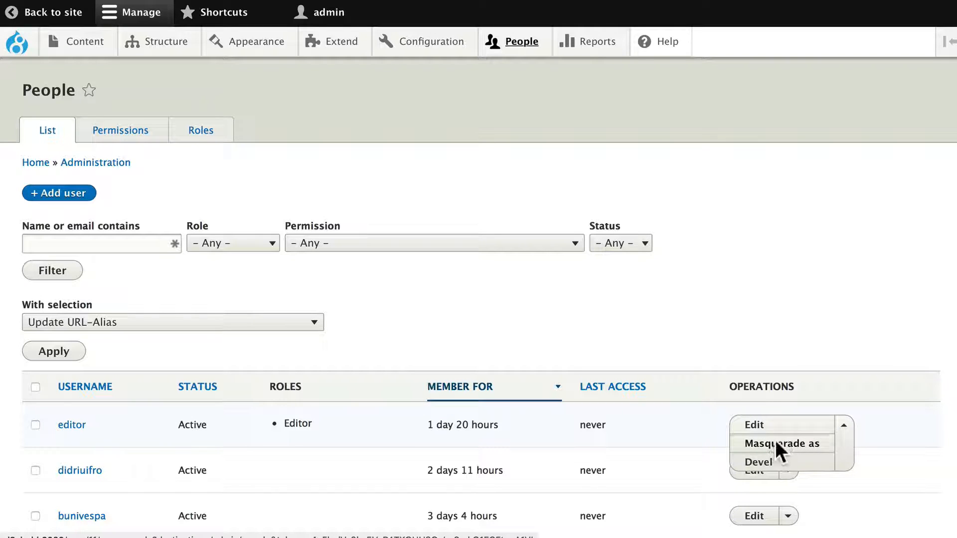
click(775, 442)
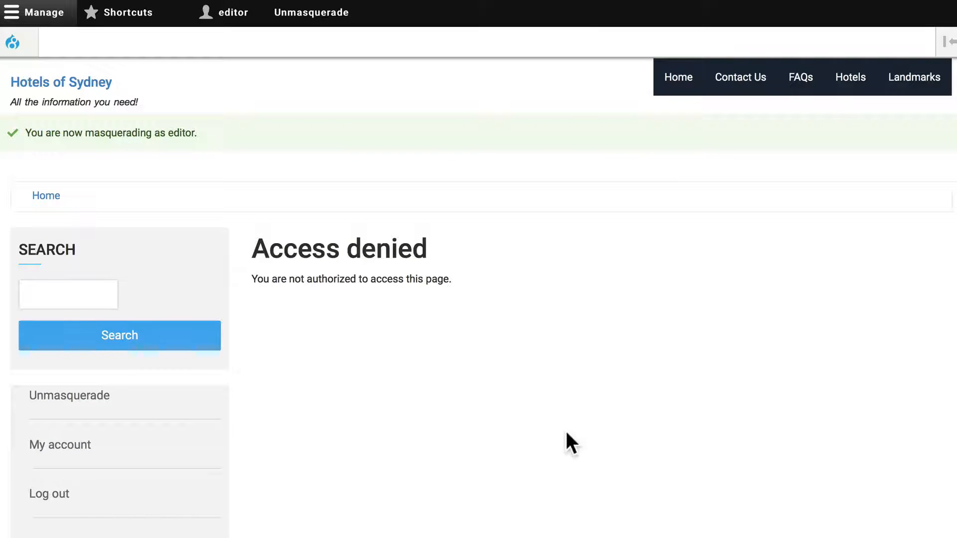
From the site's home page, view the Adipiscing hotel and open its edit form to check the editor's access.
click(673, 79)
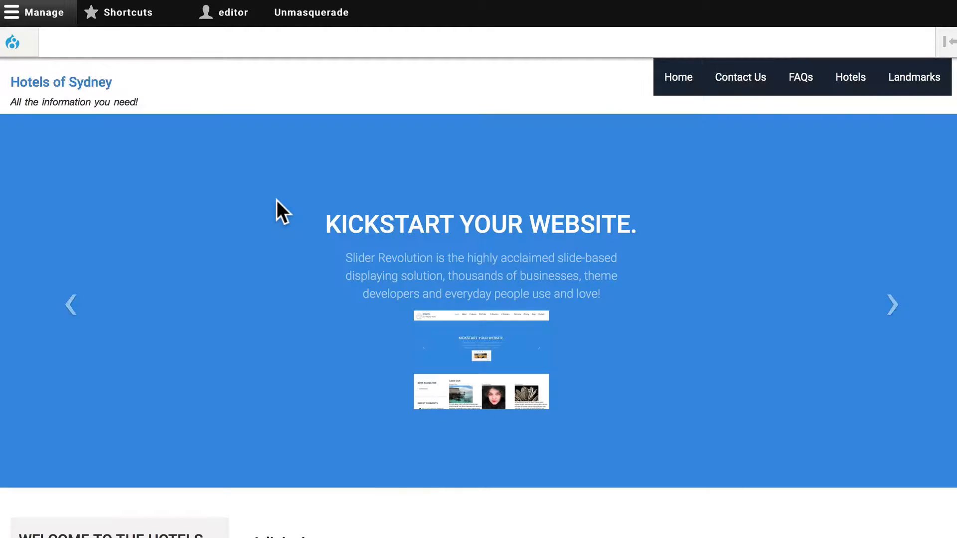
scroll(277, 200, down, 6)
click(275, 188)
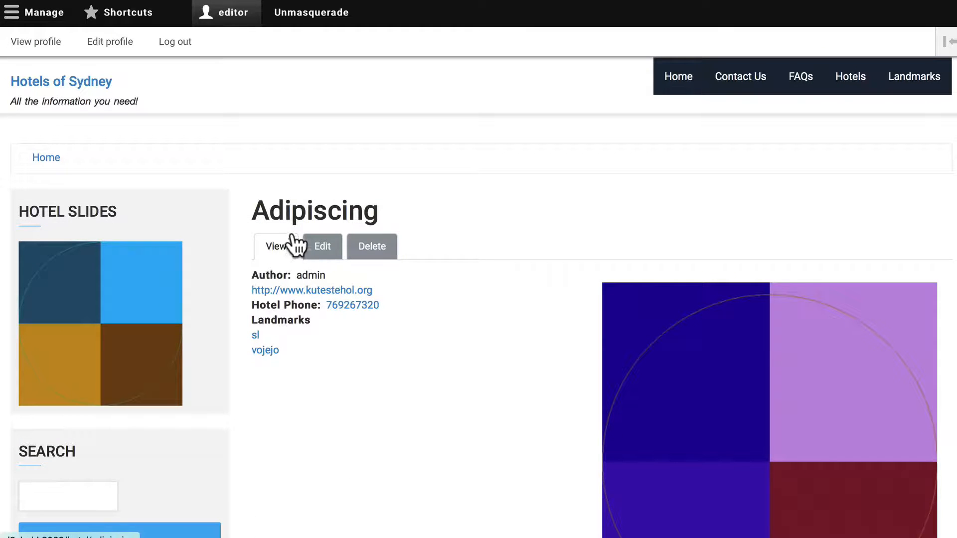
click(319, 243)
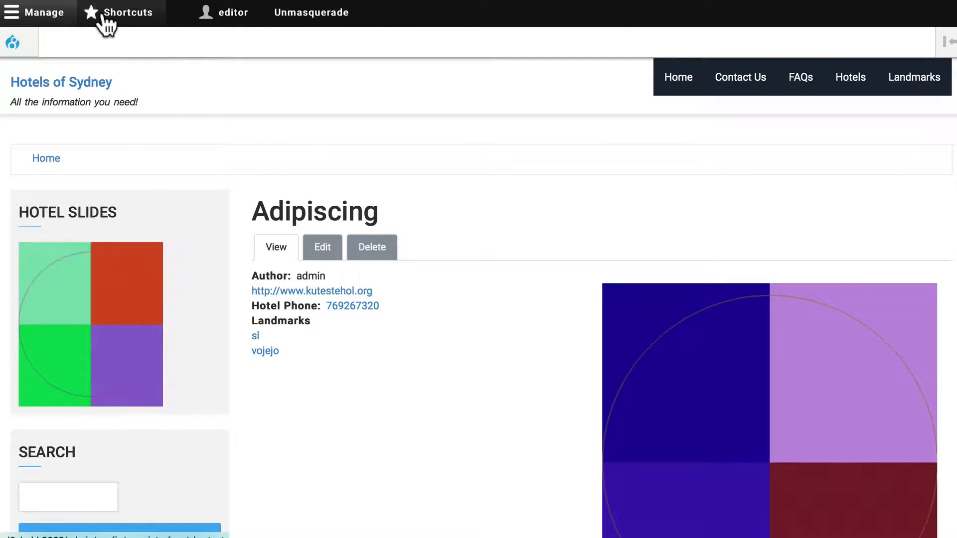
Open the Add content page from the shortcuts to check which content types the editor can create.
click(103, 16)
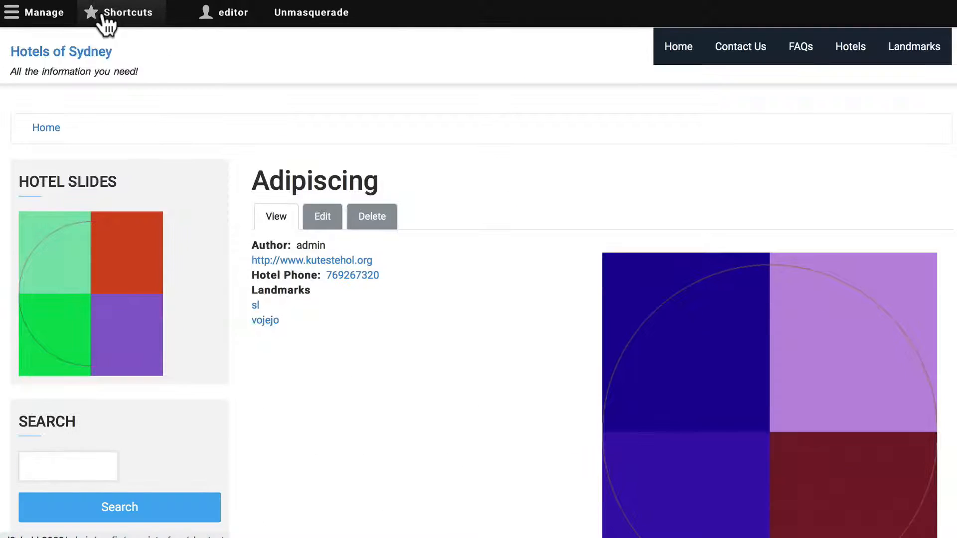
click(114, 17)
click(31, 40)
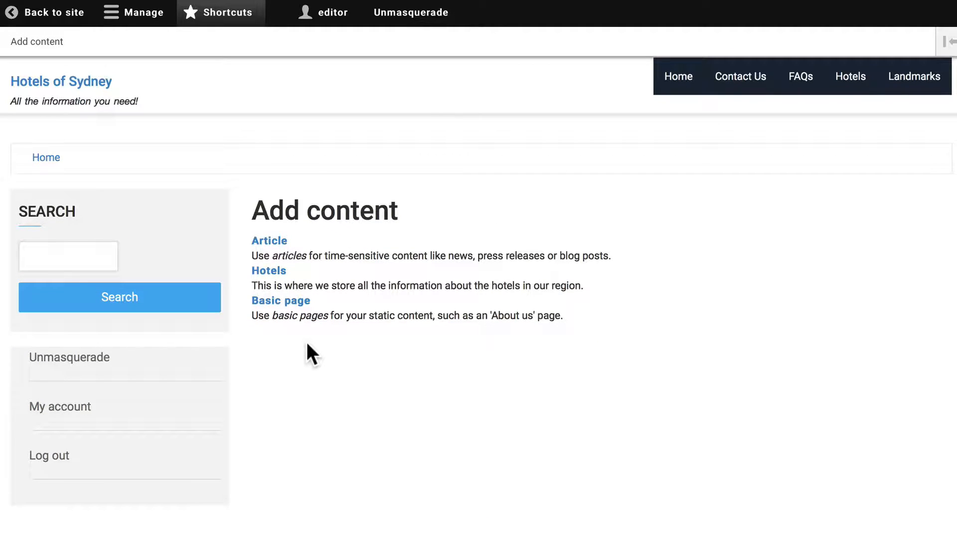
View the bip term from the Landmarks listing and examine its page for any editing options.
click(908, 76)
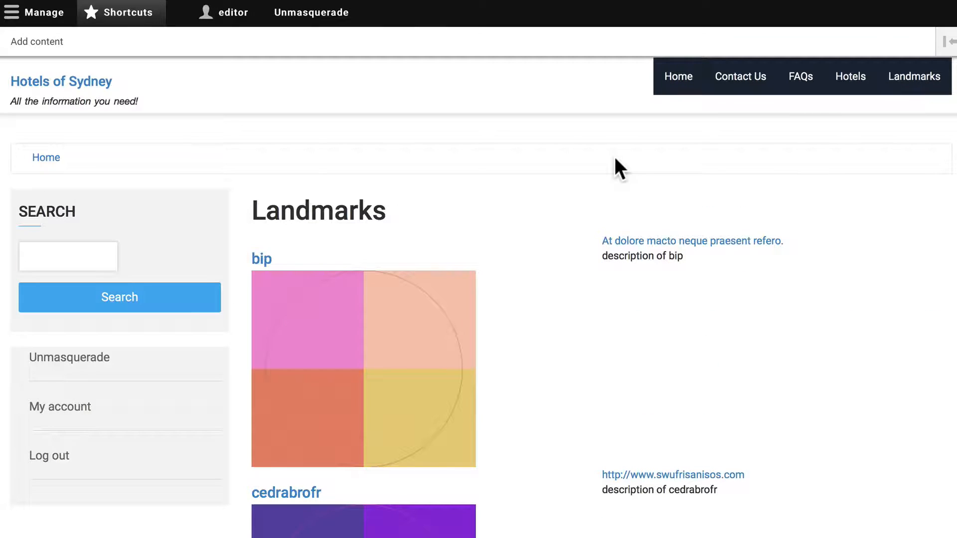
click(261, 256)
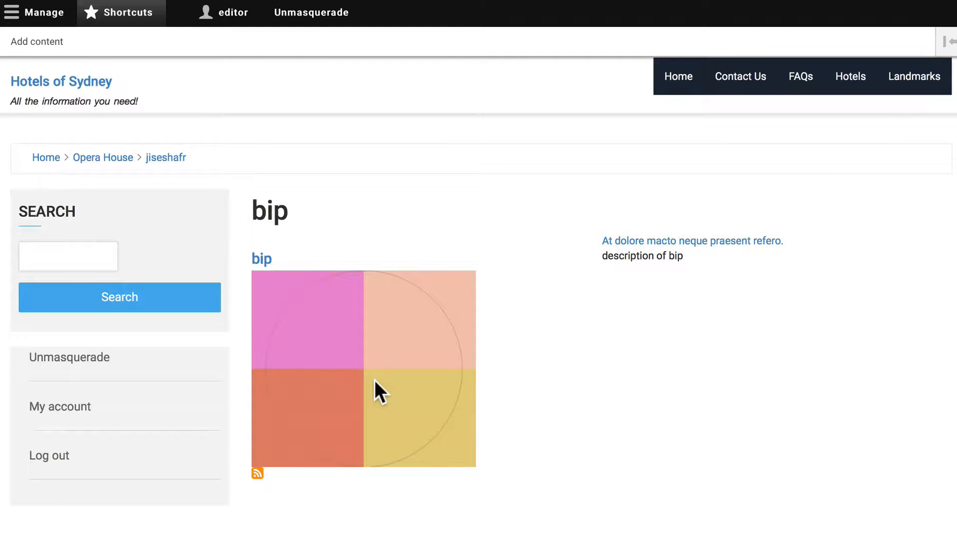
mouse_move(374, 380)
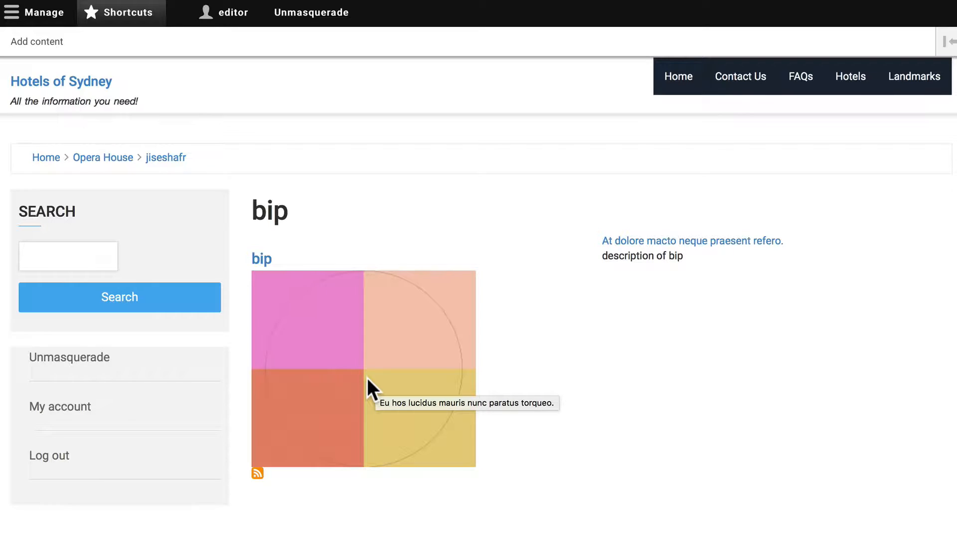
scroll(366, 378, down, 3)
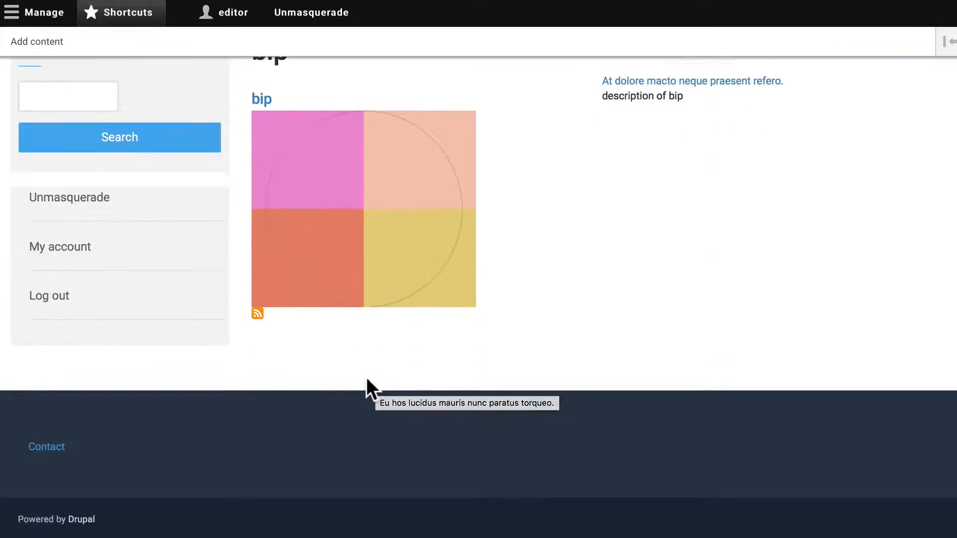
scroll(366, 378, down, 1)
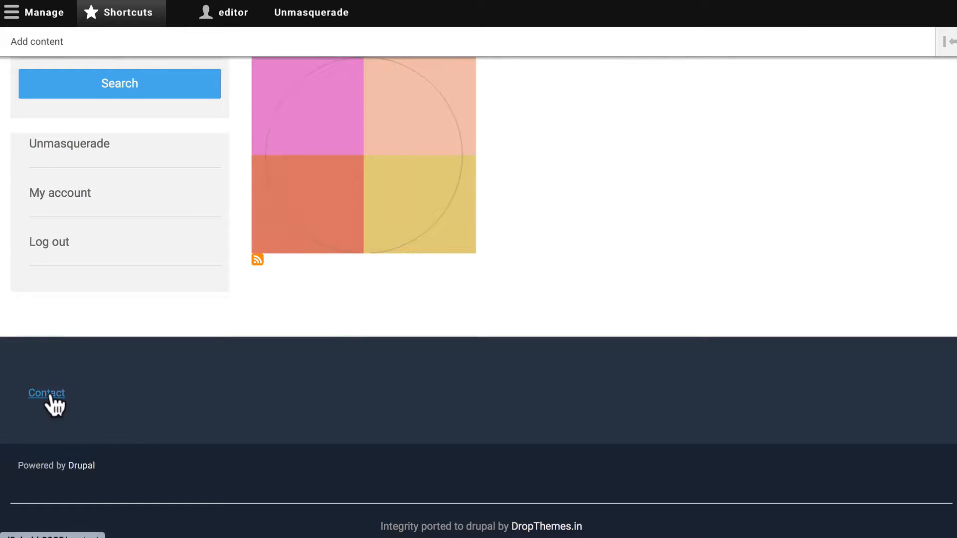
scroll(219, 389, up, 4)
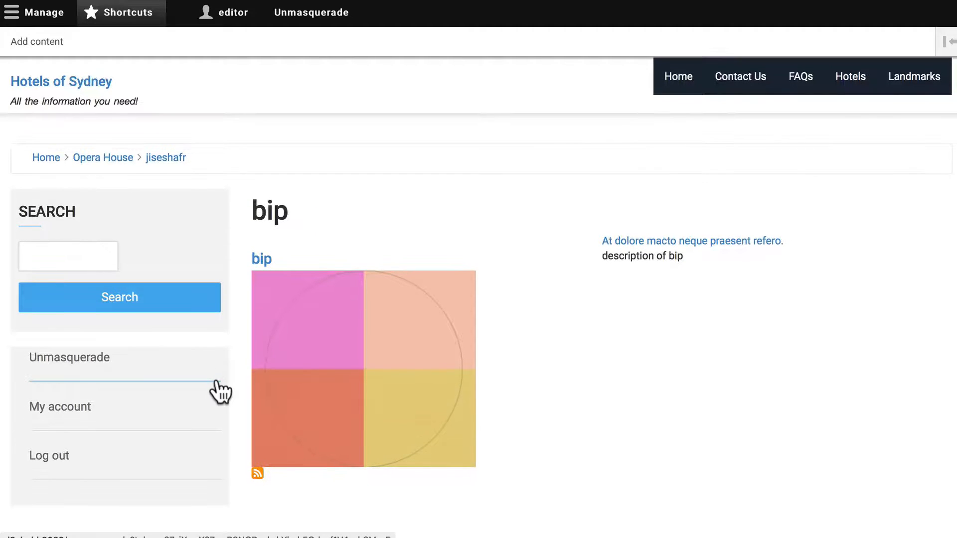
View the All About Sydney page from the FAQs listing and open its edit form.
click(800, 76)
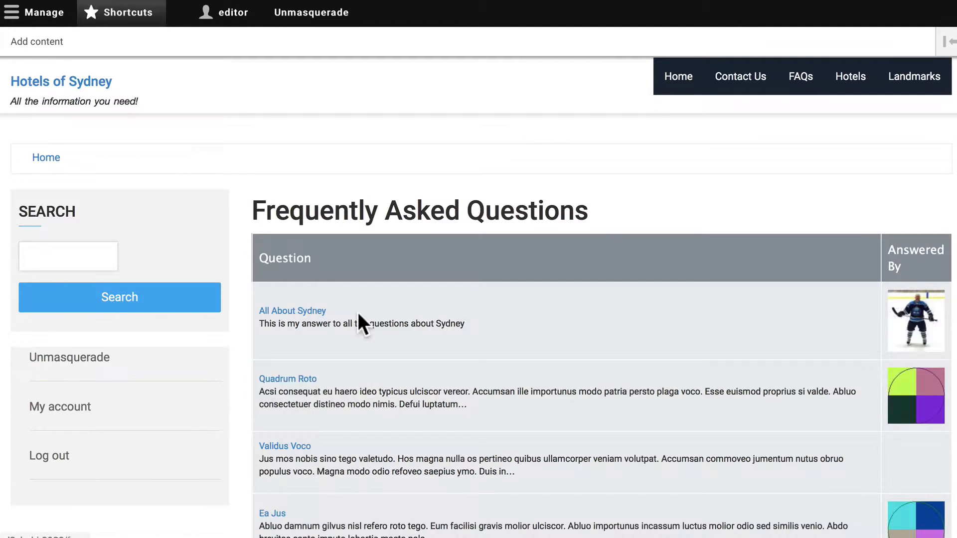
click(284, 310)
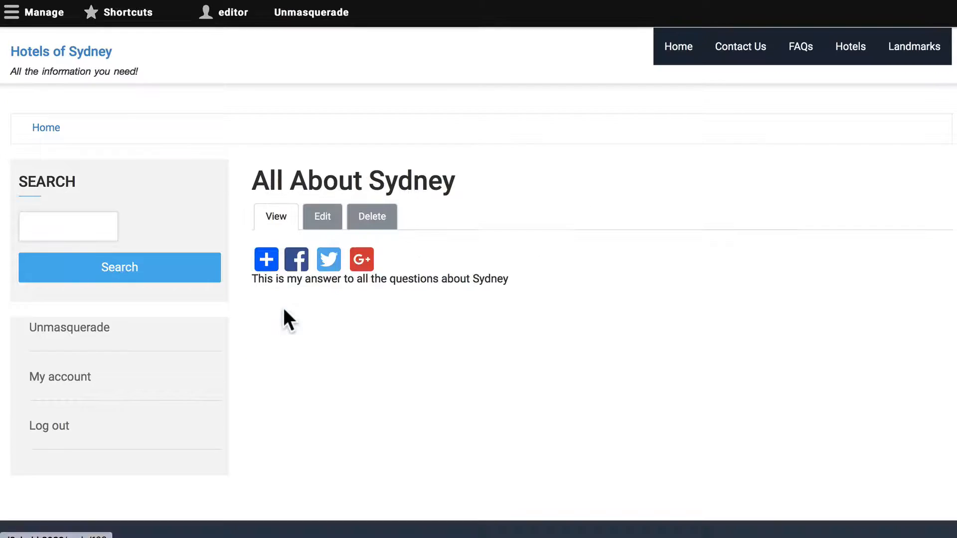
click(322, 246)
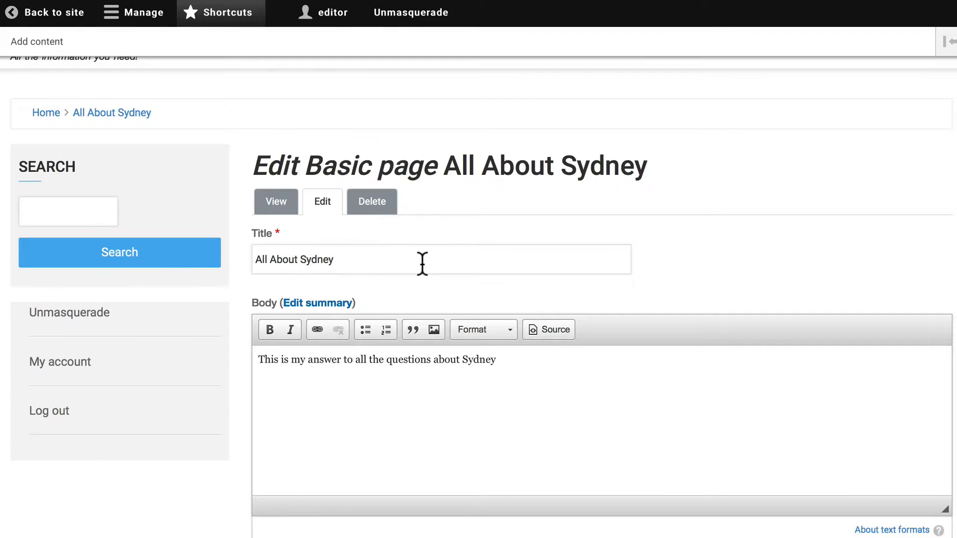
Stop masquerading as the editor user.
scroll(428, 264, up, 2)
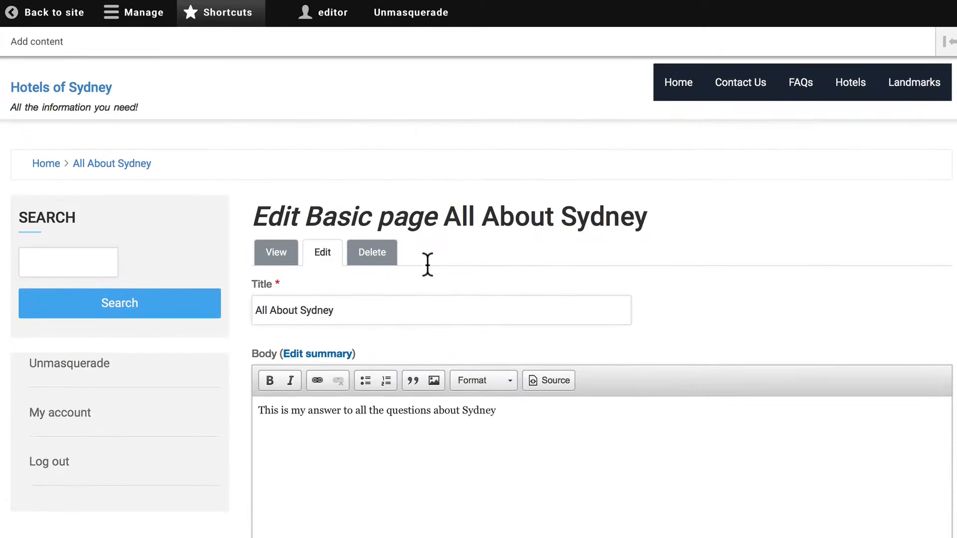
click(408, 15)
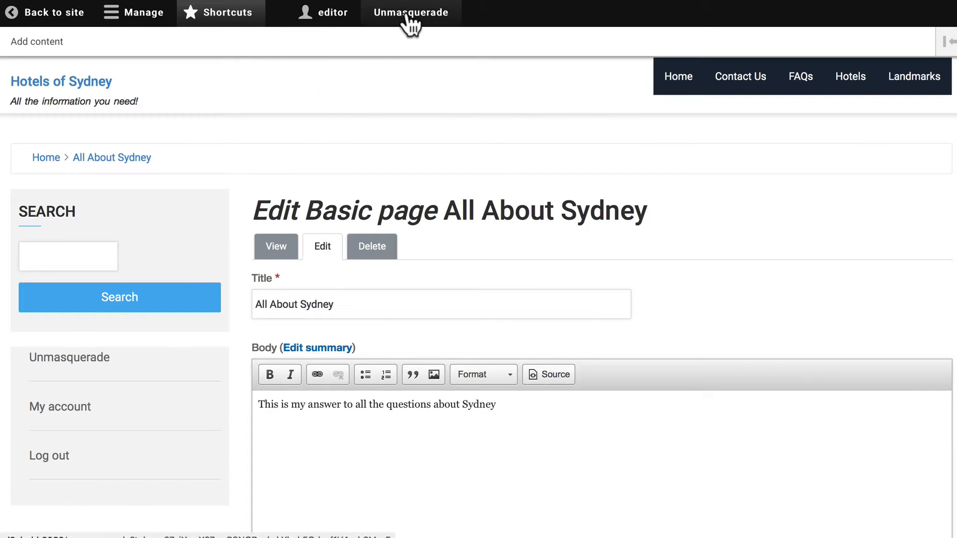